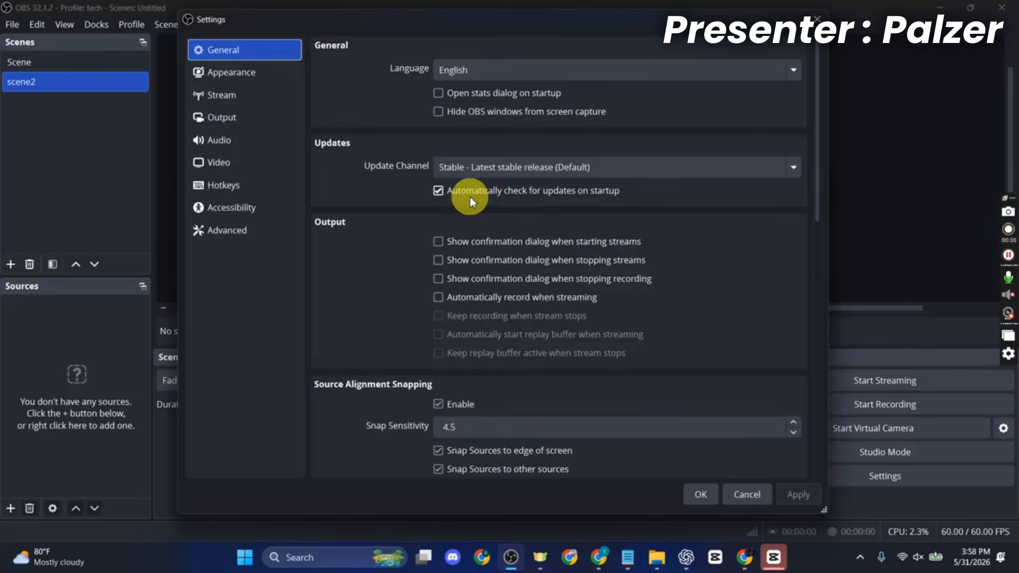
- Set the global Mic/Auxiliary Audio device to Microphone (Realtek(R) Audio) in the audio settings and apply the change
{"action": "left_click", "coordinate": [230, 140]}
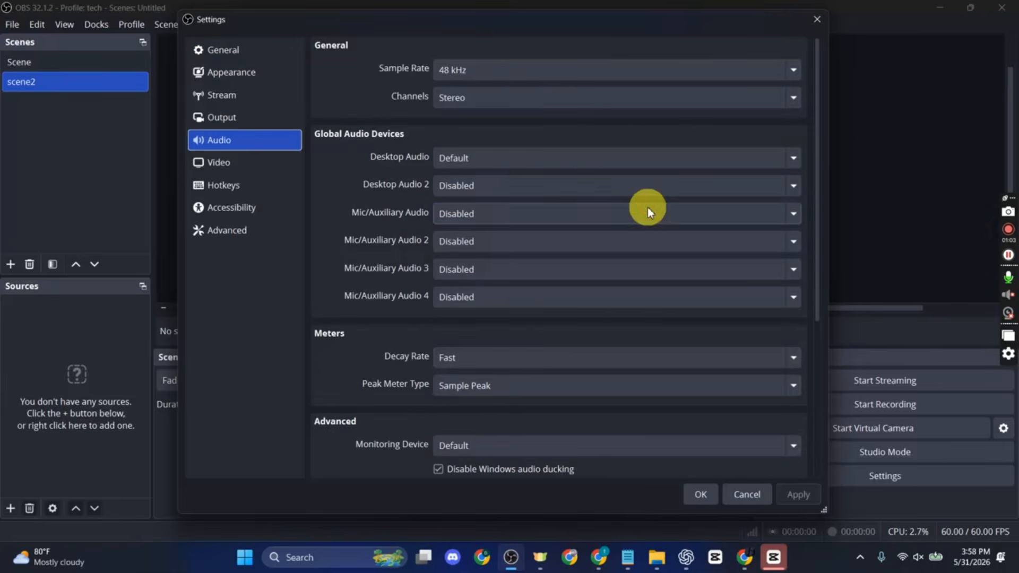
{"action": "left_click", "coordinate": [648, 210]}
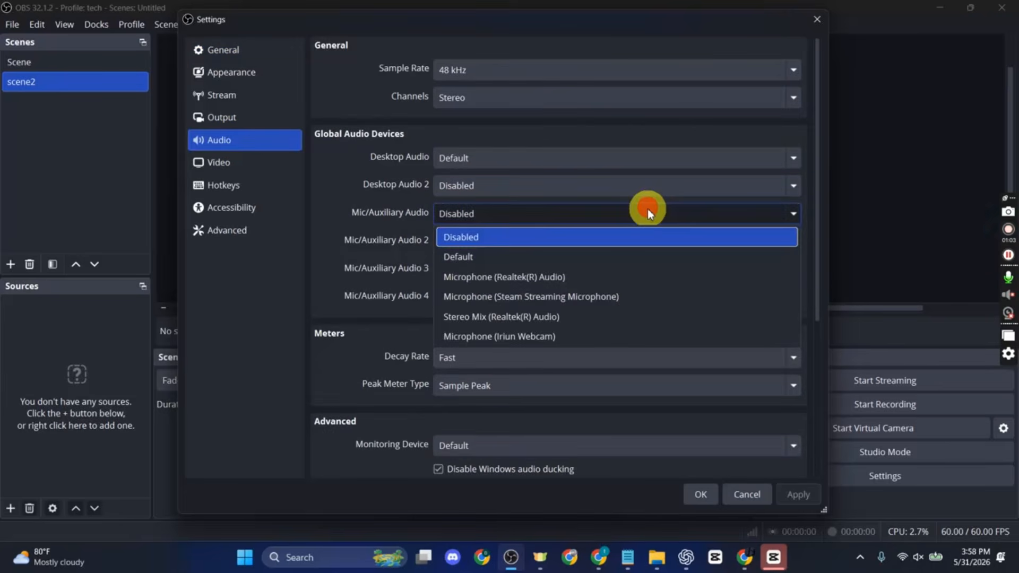
{"action": "left_click", "coordinate": [528, 277]}
{"action": "left_click", "coordinate": [796, 498]}
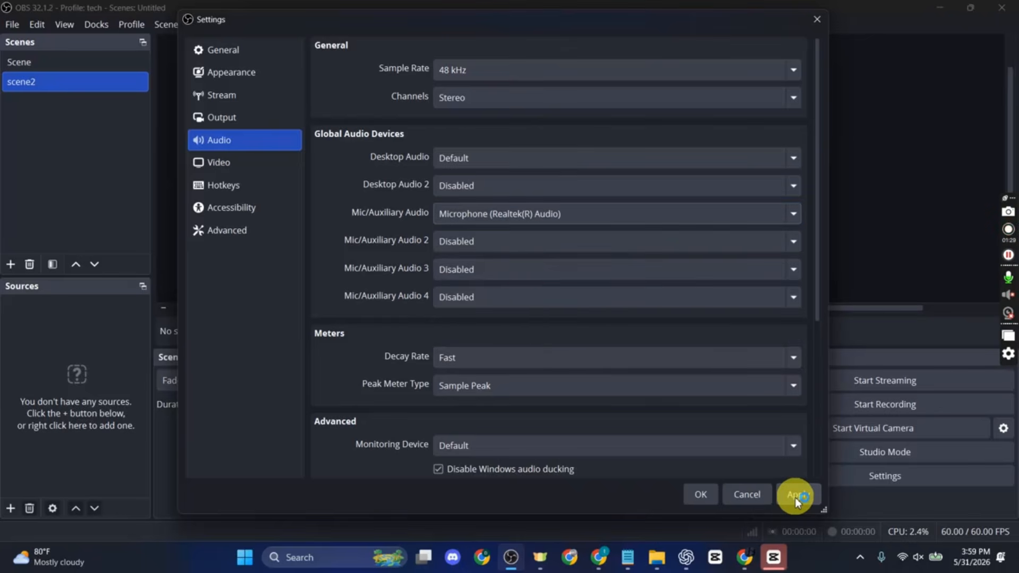
{"action": "left_click", "coordinate": [688, 493]}
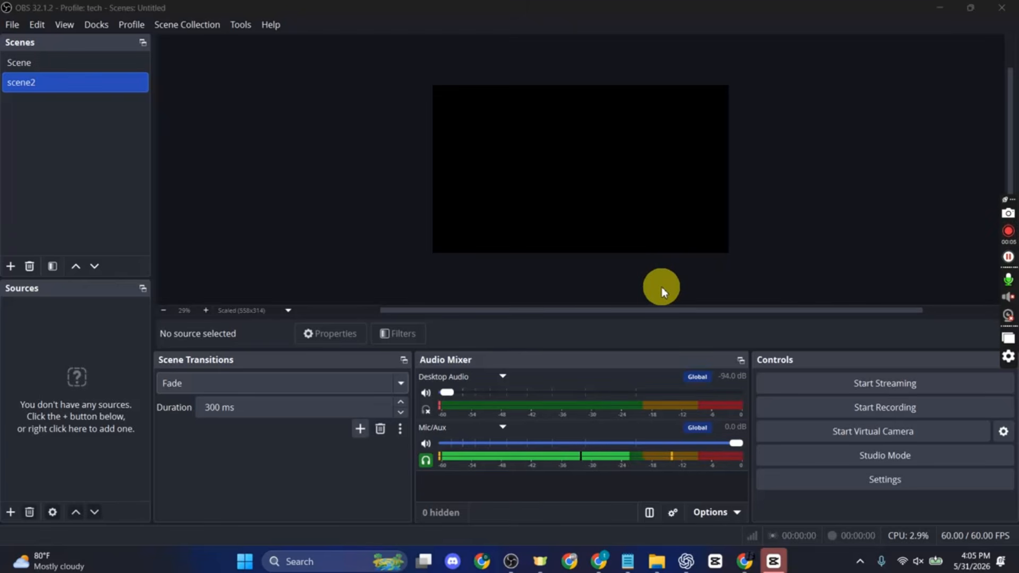
- Add a Compressor filter to the Mic/Aux audio source, keeping the default filter name
{"action": "right_click", "coordinate": [490, 425]}
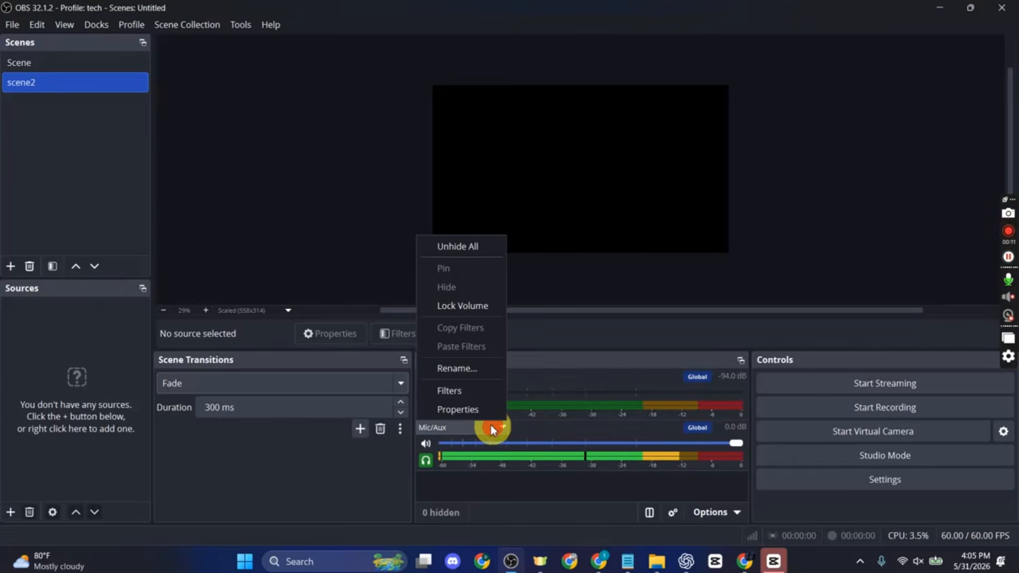
{"action": "left_click", "coordinate": [475, 396]}
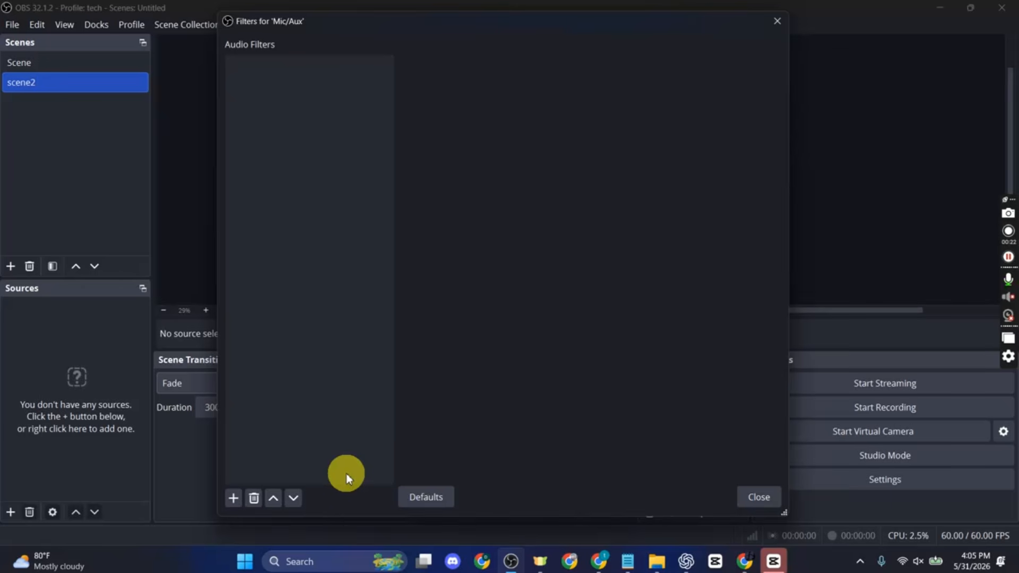
{"action": "left_click", "coordinate": [238, 502]}
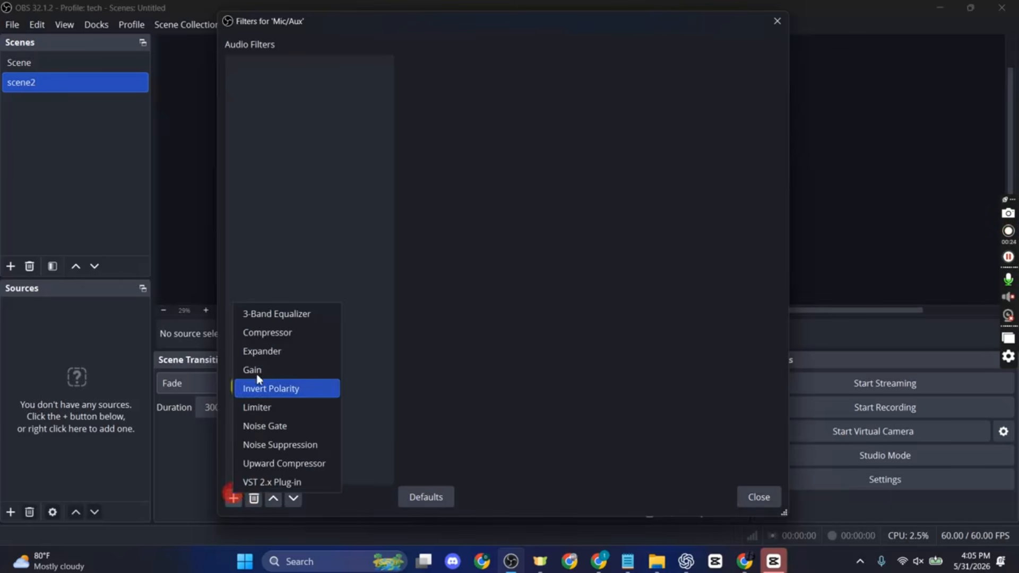
{"action": "left_click", "coordinate": [290, 334]}
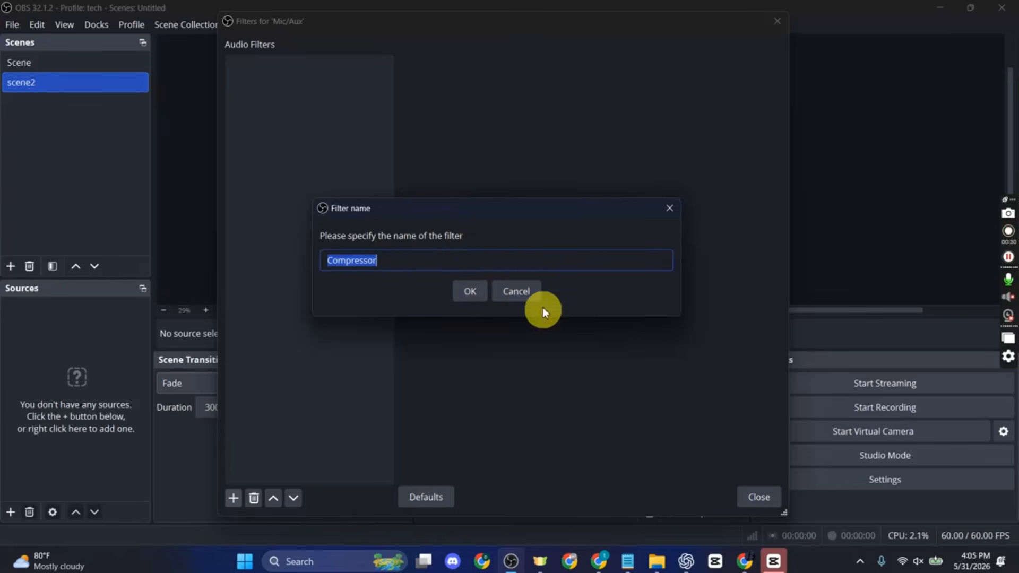
{"action": "left_click", "coordinate": [458, 291]}
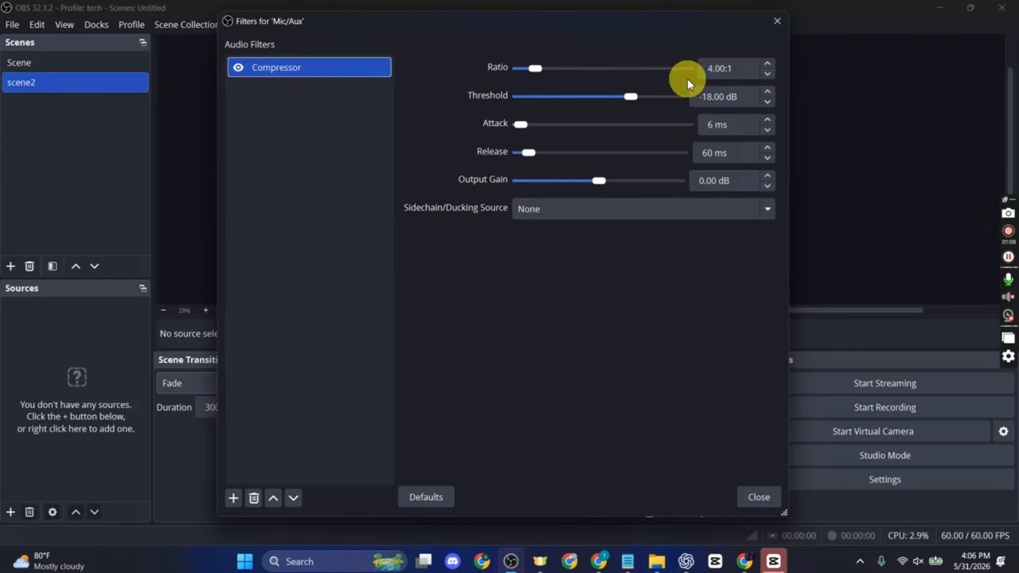
- Set the Compressor's attack to 2 ms and release to 100 ms, and move the filters window to uncover the audio mixer
{"action": "left_click", "coordinate": [768, 130]}
{"action": "left_click", "coordinate": [767, 131]}
{"action": "left_click", "coordinate": [766, 132]}
{"action": "left_click", "coordinate": [766, 132]}
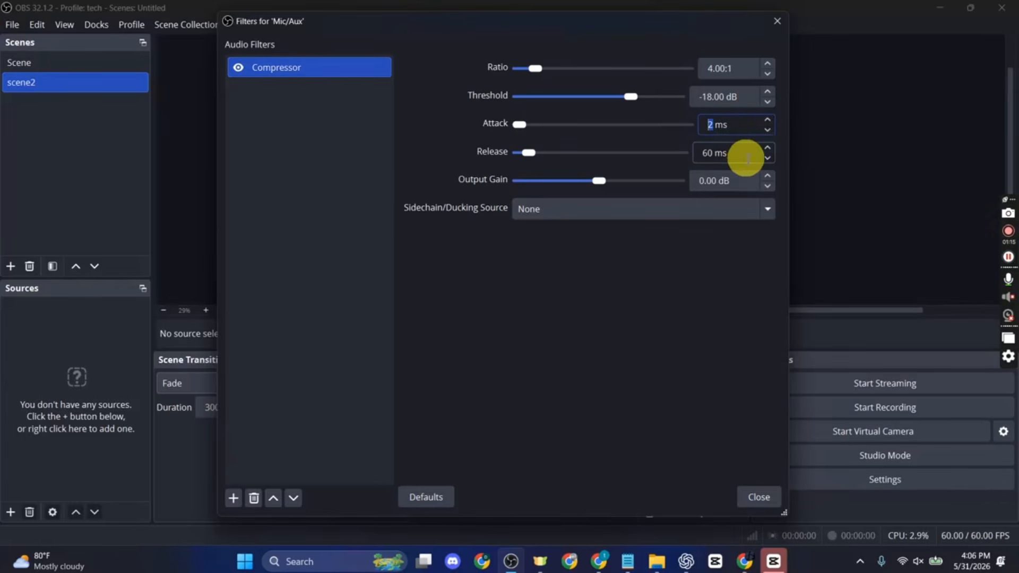
{"action": "double_click", "coordinate": [709, 153]}
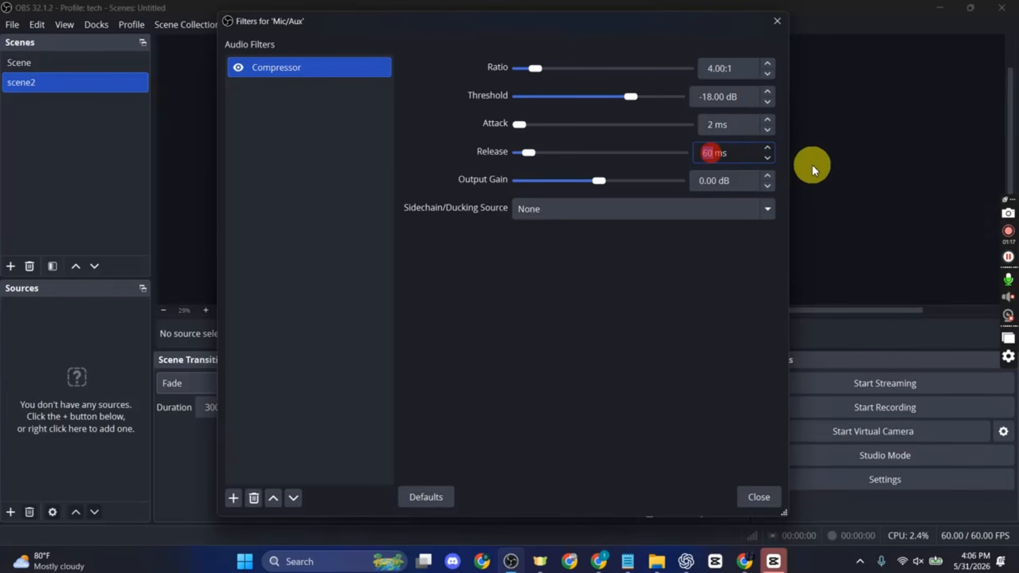
{"action": "type", "text": "100"}
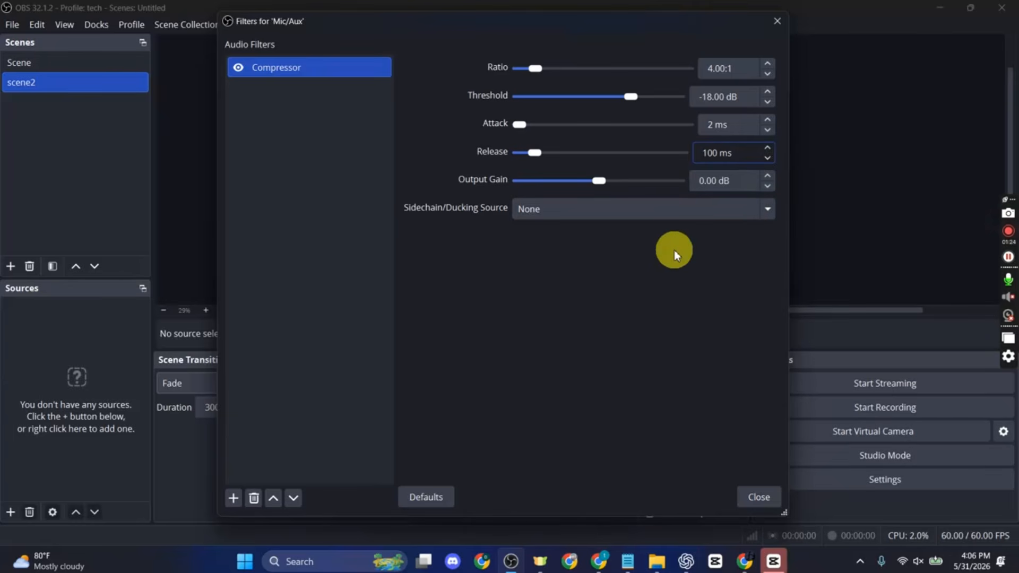
{"action": "left_click_drag", "start_coordinate": [682, 22], "coordinate": [636, 72]}
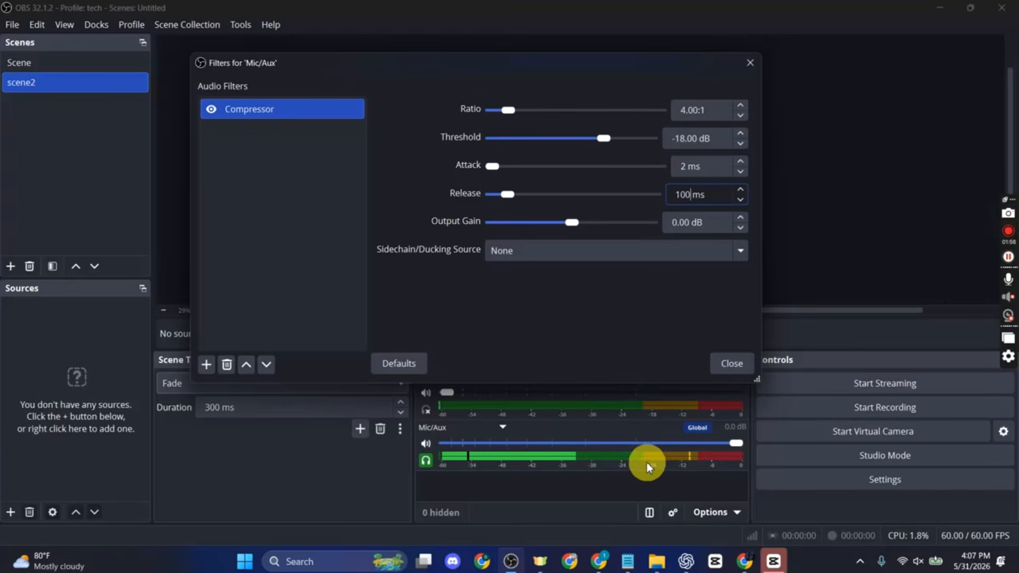
- Add an Expander filter to Mic/Aux under its default name and set its ratio to 4.10:1
{"action": "left_click", "coordinate": [207, 365]}
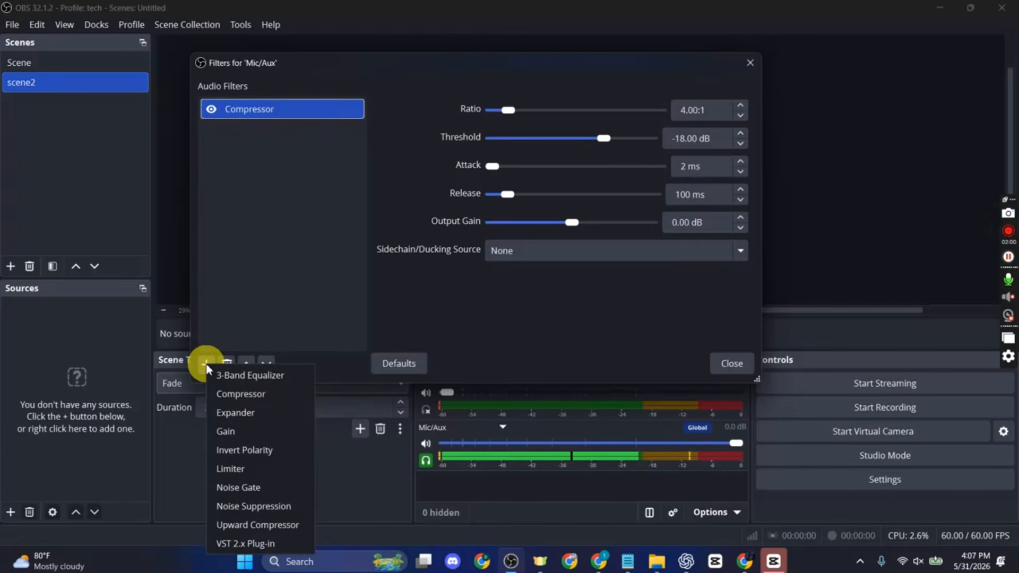
{"action": "left_click", "coordinate": [231, 413]}
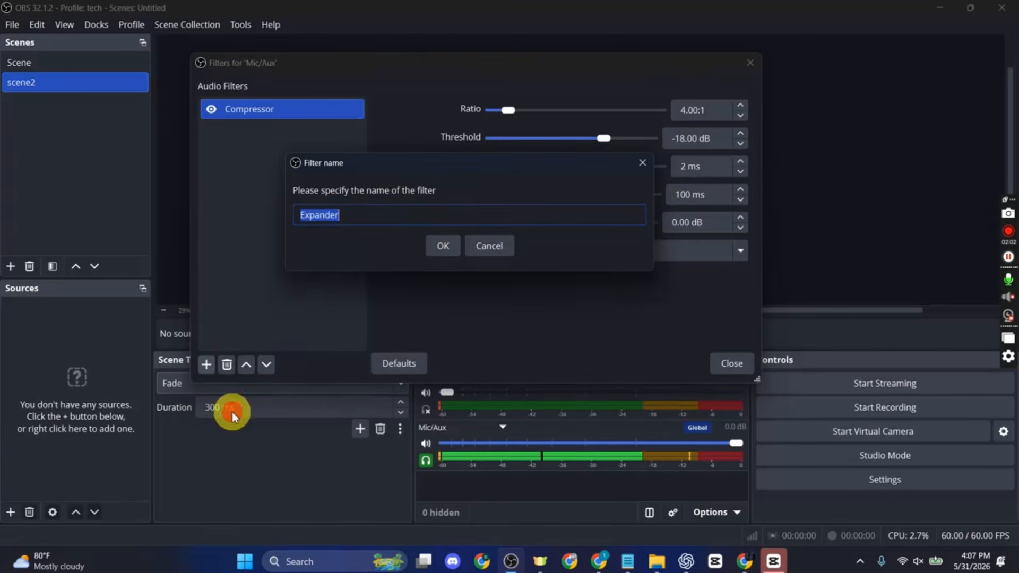
{"action": "left_click", "coordinate": [438, 249]}
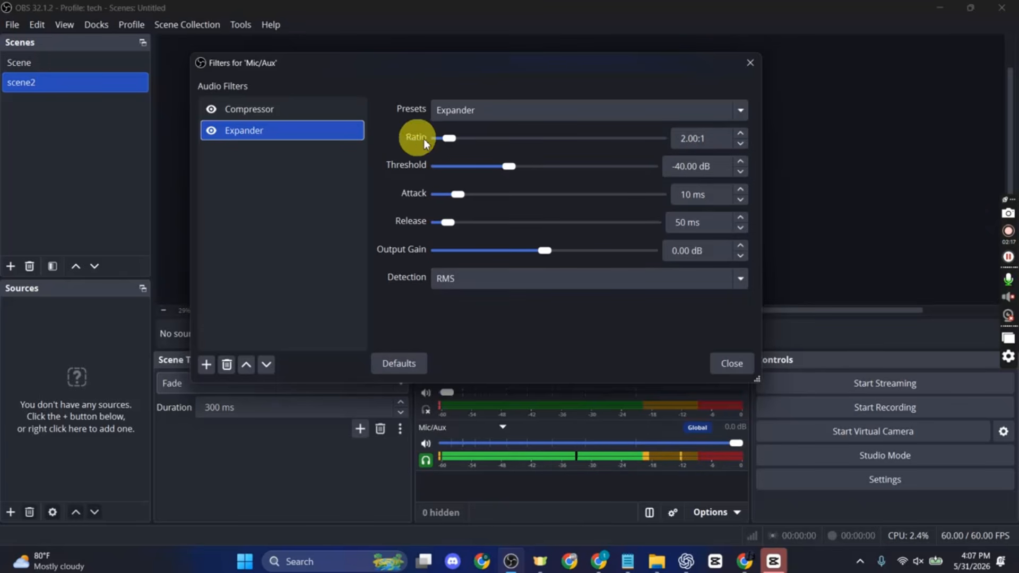
{"action": "left_click_drag", "start_coordinate": [452, 139], "coordinate": [464, 139]}
{"action": "left_click", "coordinate": [741, 133]}
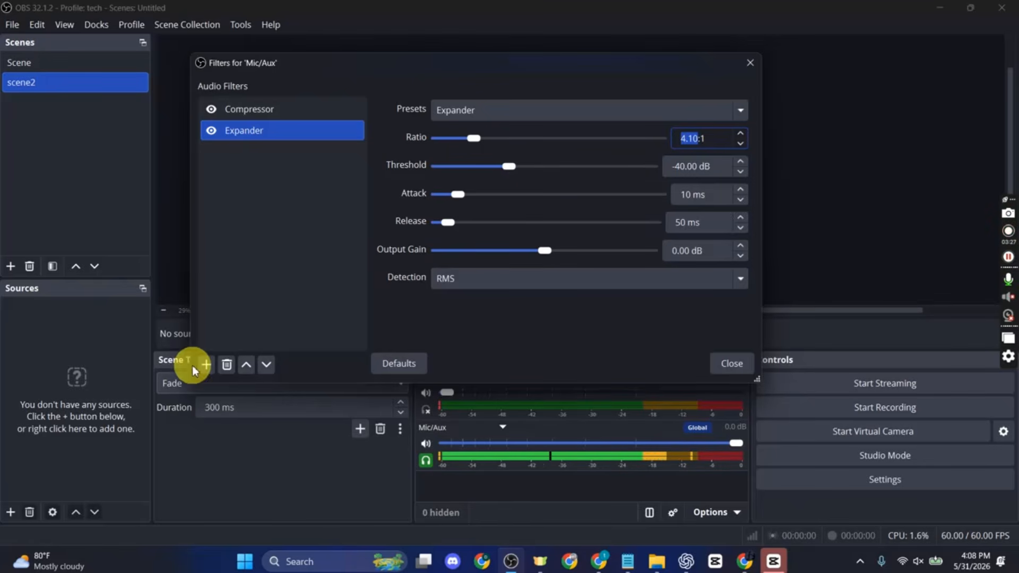
- Add a Noise Suppression filter to Mic/Aux under its default name and open its method choices
{"action": "left_click", "coordinate": [208, 365]}
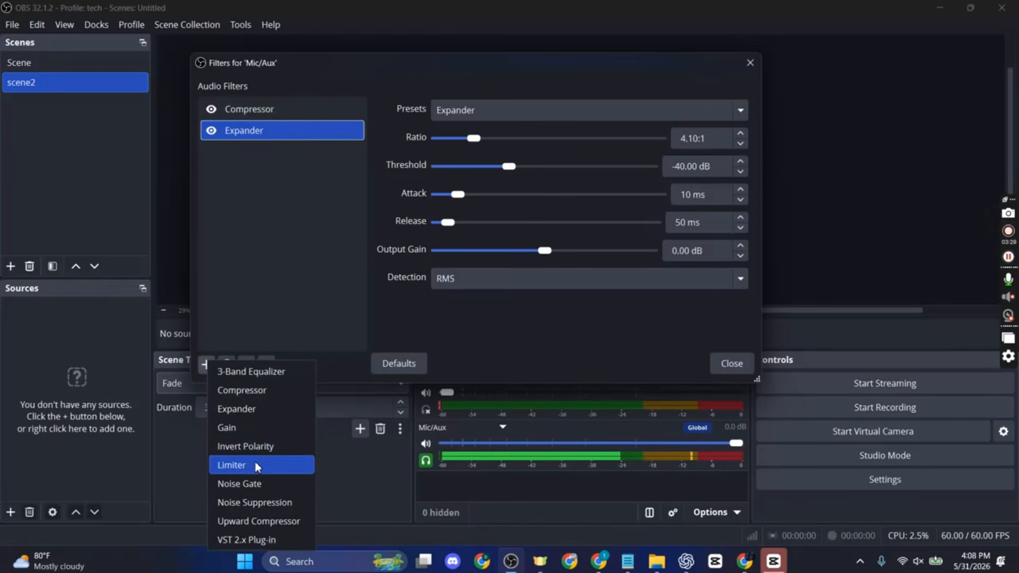
{"action": "left_click", "coordinate": [258, 502]}
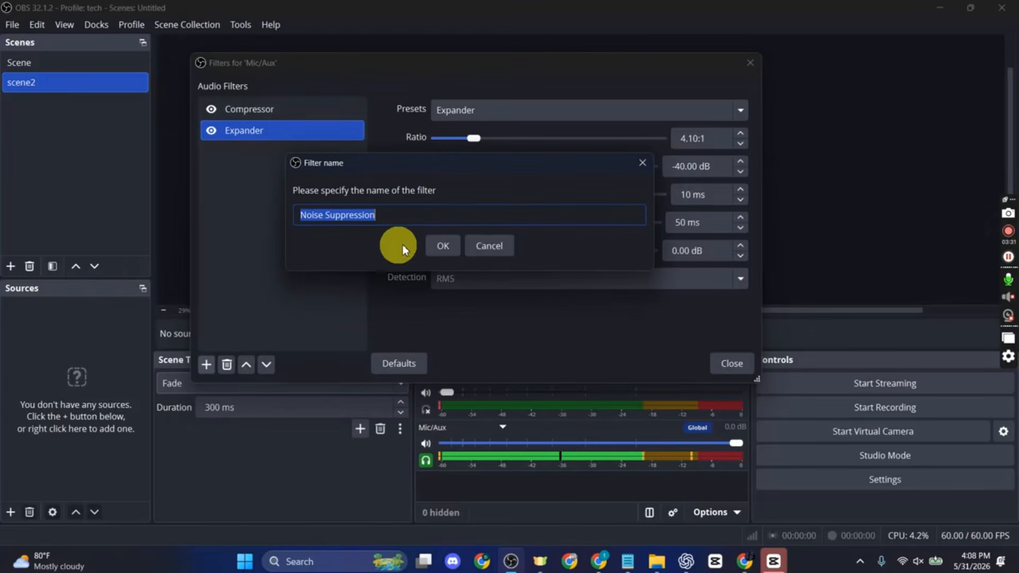
{"action": "left_click", "coordinate": [445, 244]}
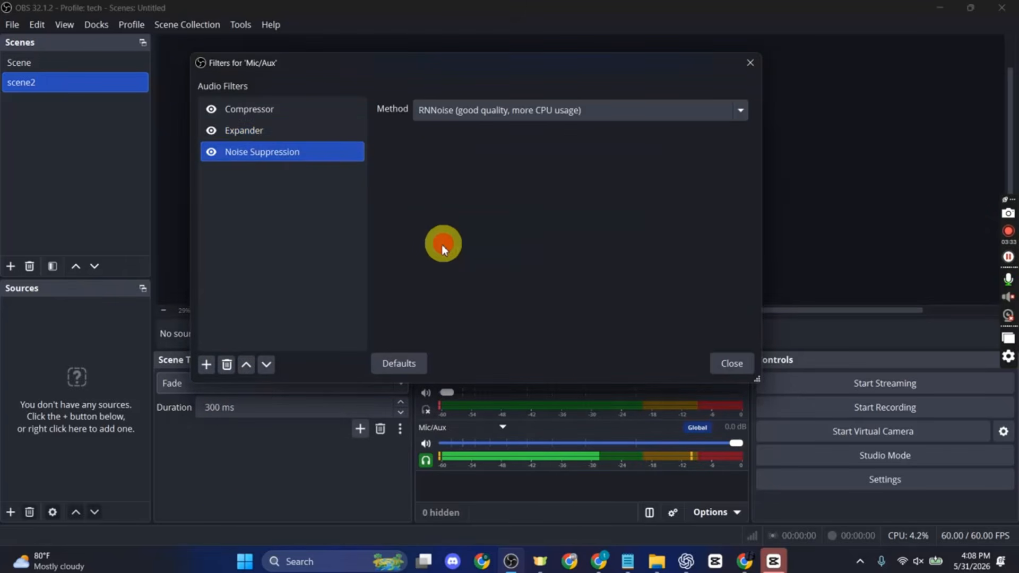
{"action": "left_click", "coordinate": [539, 113]}
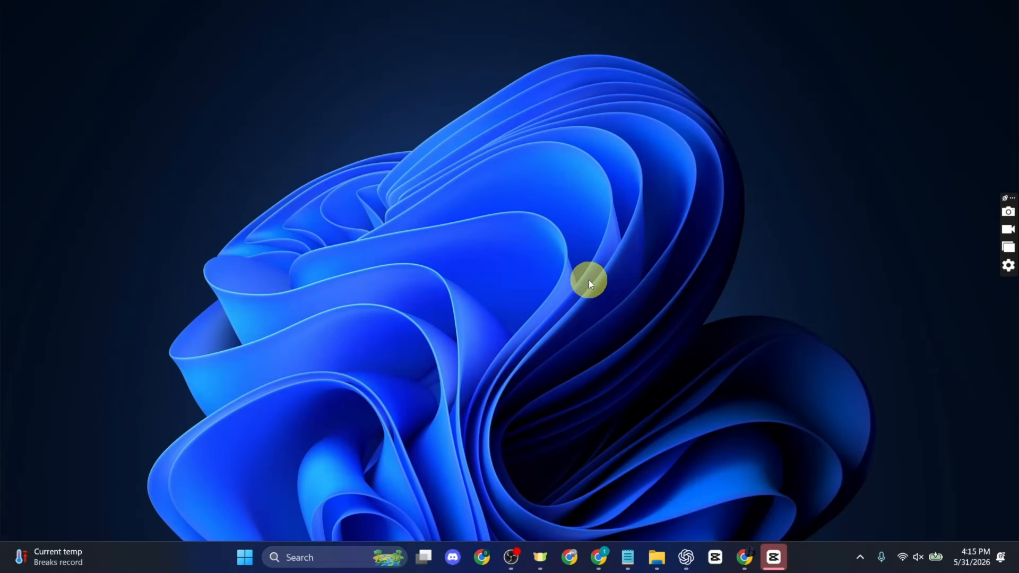
{"action": "mouse_move", "coordinate": [599, 557]}
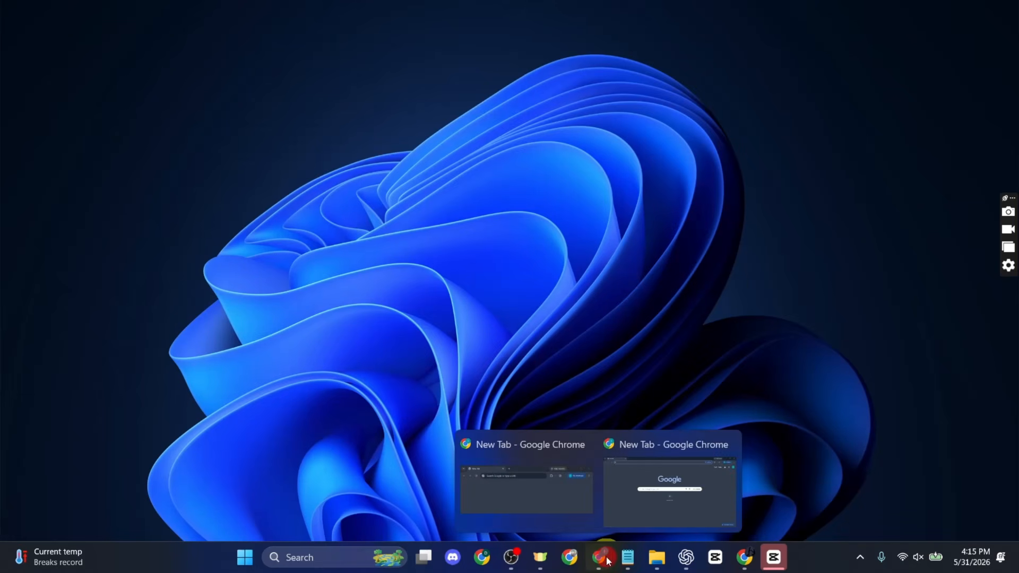
{"action": "left_click", "coordinate": [638, 489]}
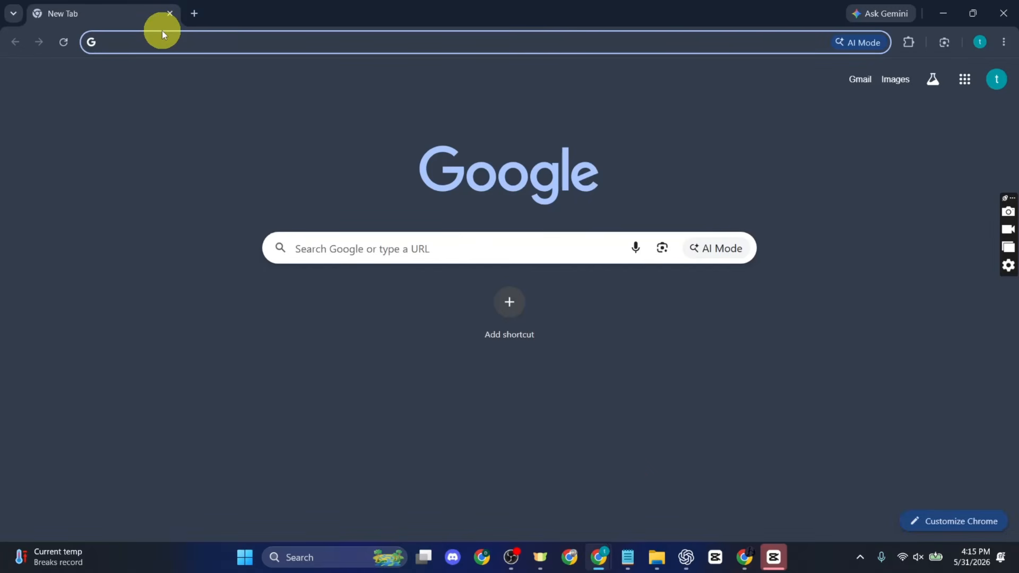
{"action": "type", "text": "https://www.reaper.fm/reaplugs/"}
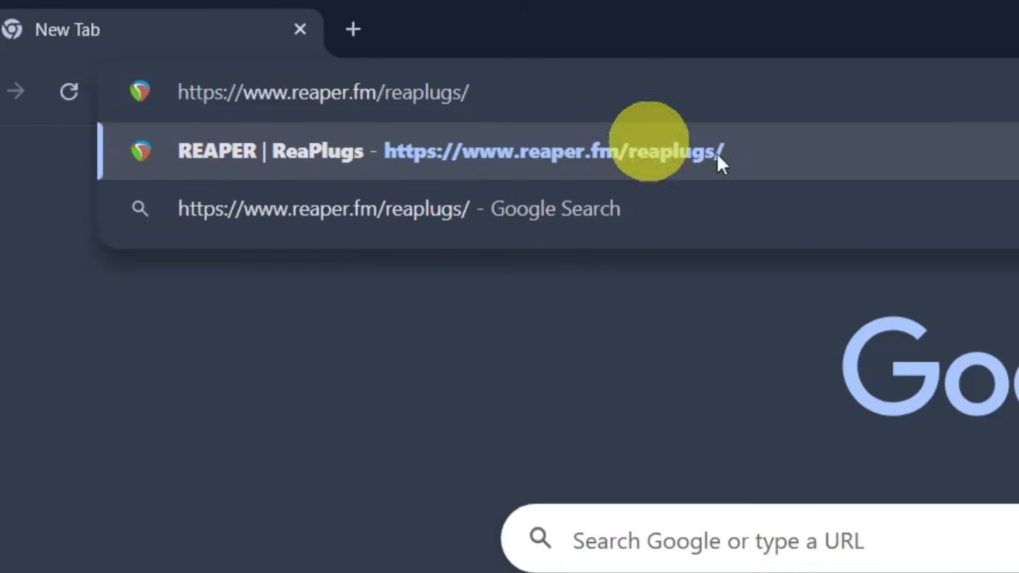
{"action": "key", "text": "Return"}
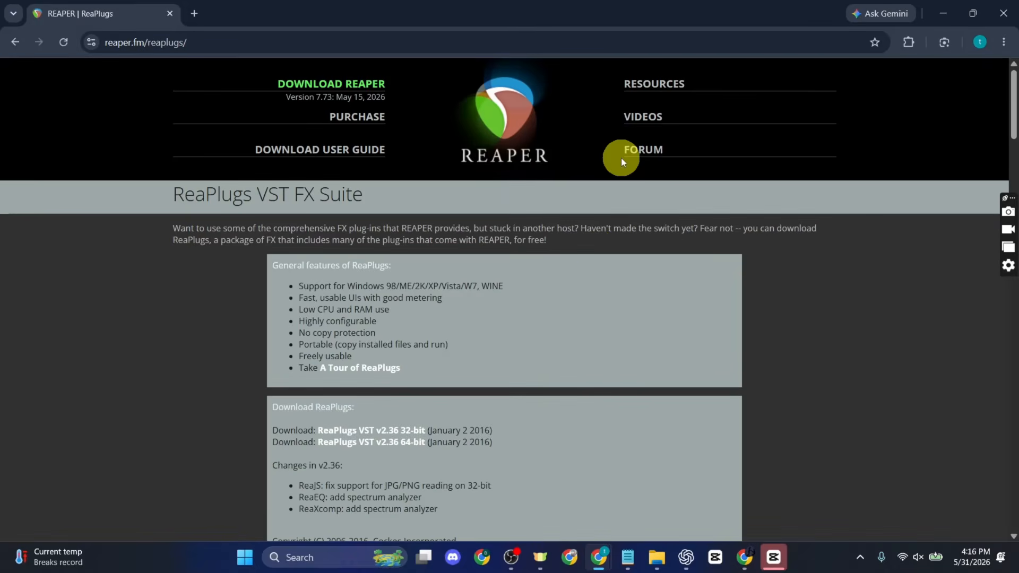
{"action": "scroll", "coordinate": [589, 381], "scroll_direction": "down", "scroll_amount": 4}
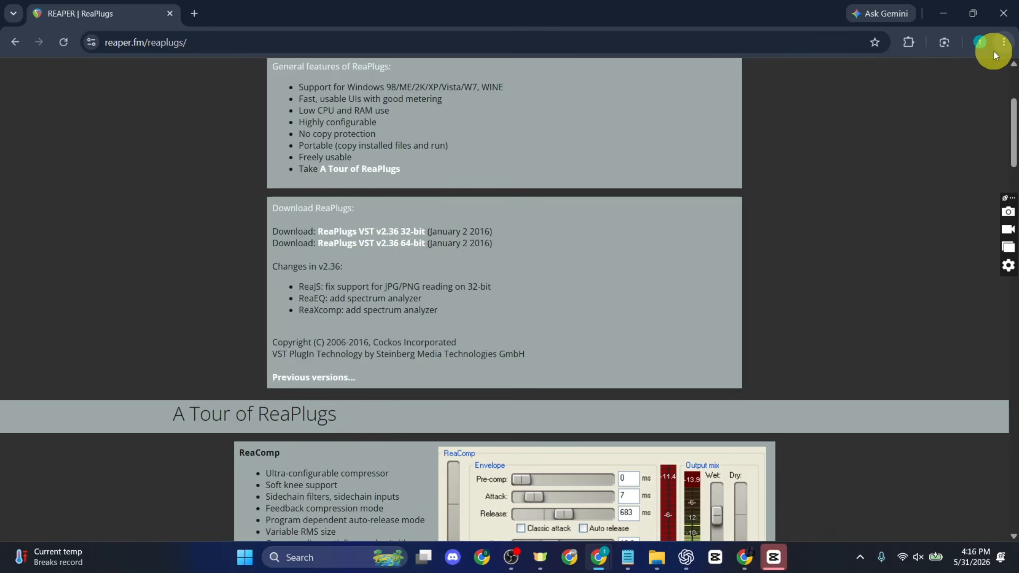
- Run the downloaded reaplugs236_x64-install (1).exe, accept the license agreement and keep the Normal component selection
{"action": "key", "text": "ctrl+j"}
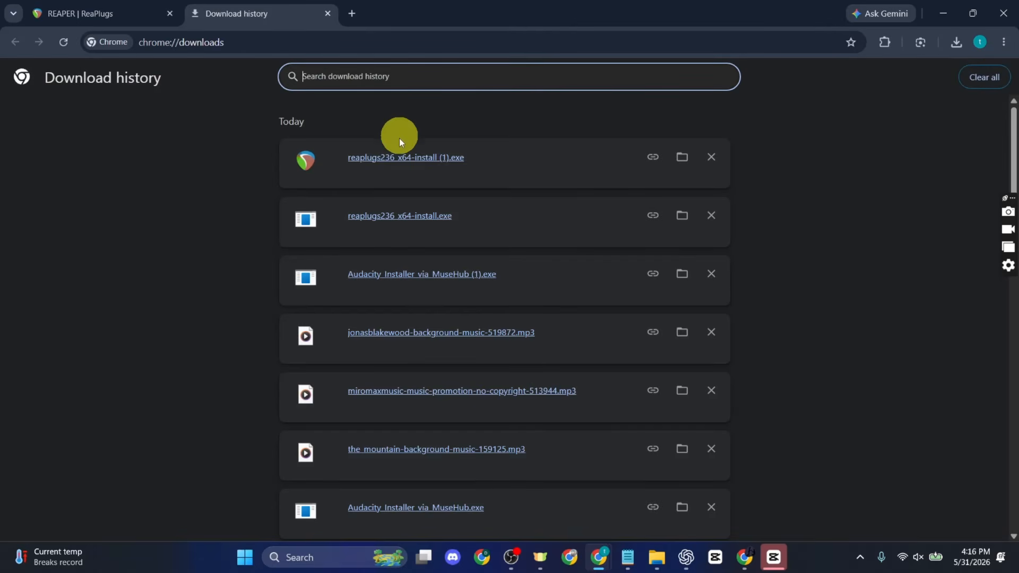
{"action": "left_click", "coordinate": [412, 159]}
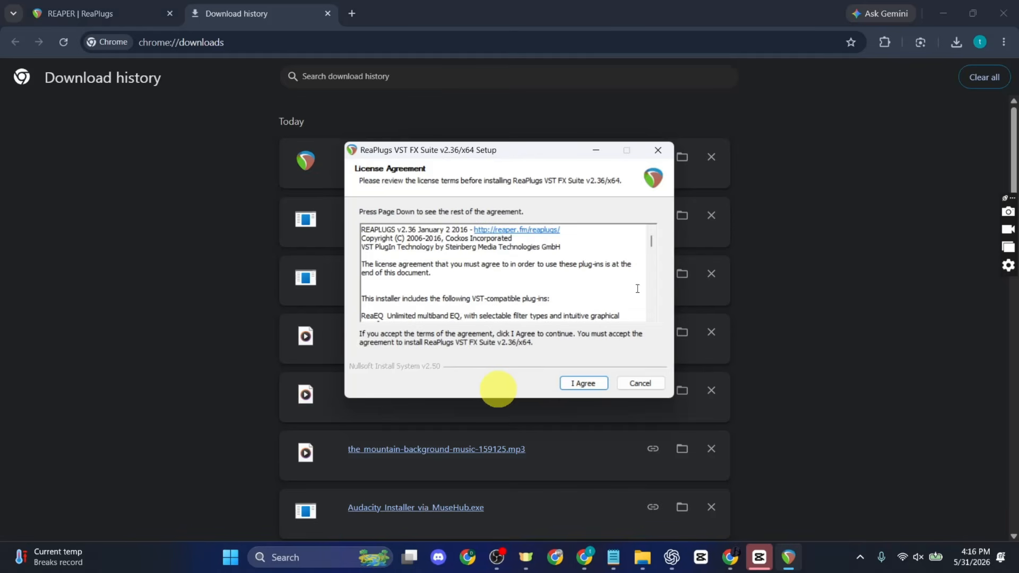
{"action": "left_click", "coordinate": [581, 386]}
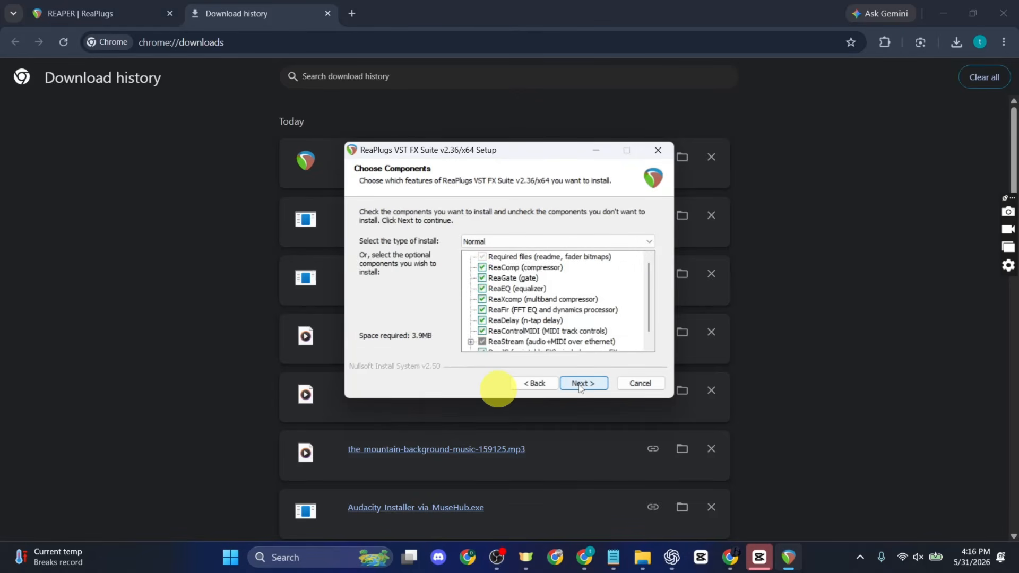
{"action": "left_click", "coordinate": [581, 384]}
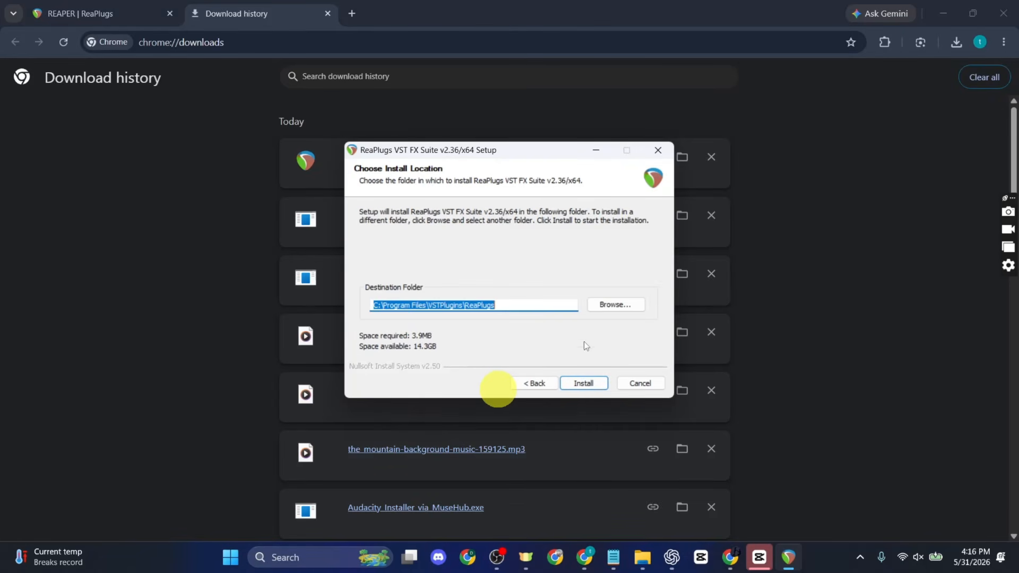
- Browse the ReaPlugs install destination to the Common Files folder inside Program Files on Local Disk (C:)
{"action": "left_click", "coordinate": [616, 306]}
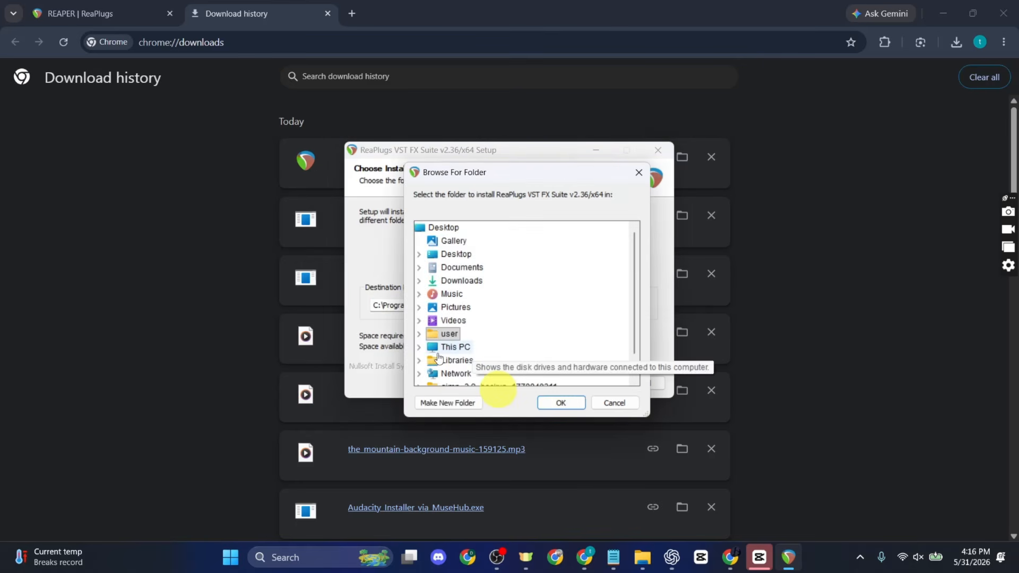
{"action": "left_click", "coordinate": [437, 348]}
{"action": "scroll", "coordinate": [451, 340], "scroll_direction": "down", "scroll_amount": 1}
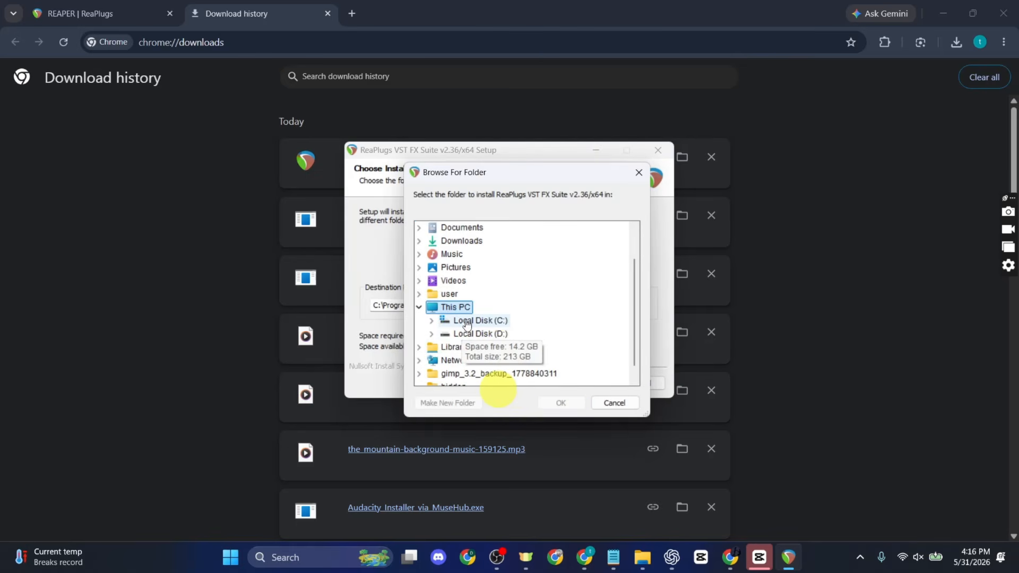
{"action": "double_click", "coordinate": [467, 321]}
{"action": "scroll", "coordinate": [444, 318], "scroll_direction": "up", "scroll_amount": 1}
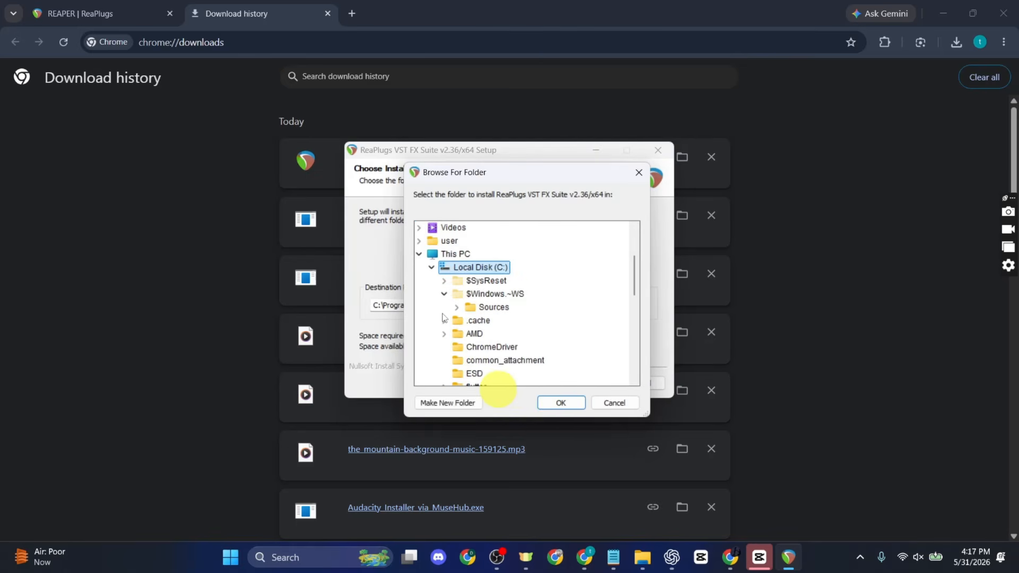
{"action": "scroll", "coordinate": [446, 321], "scroll_direction": "down", "scroll_amount": 4}
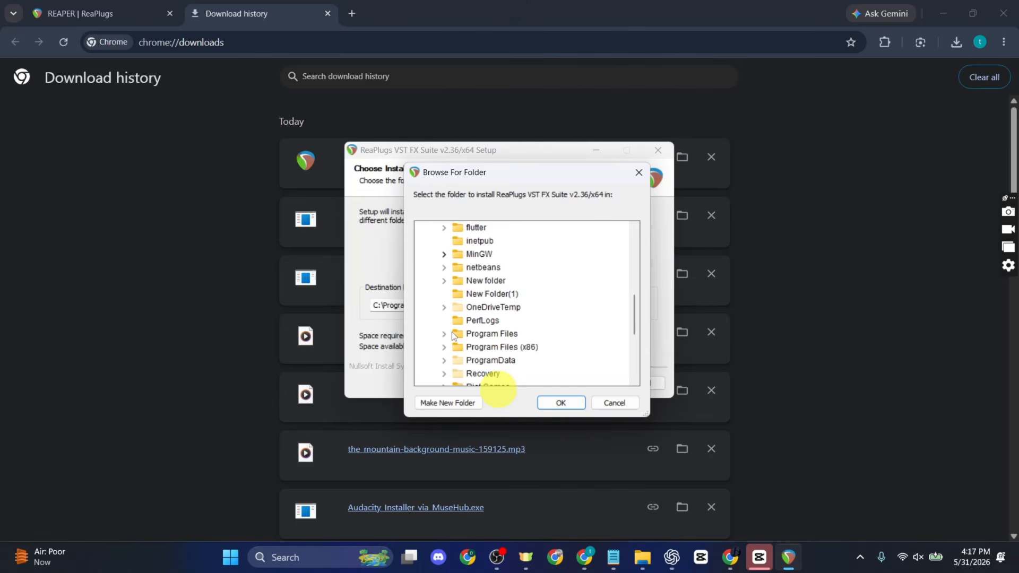
{"action": "left_click", "coordinate": [445, 334]}
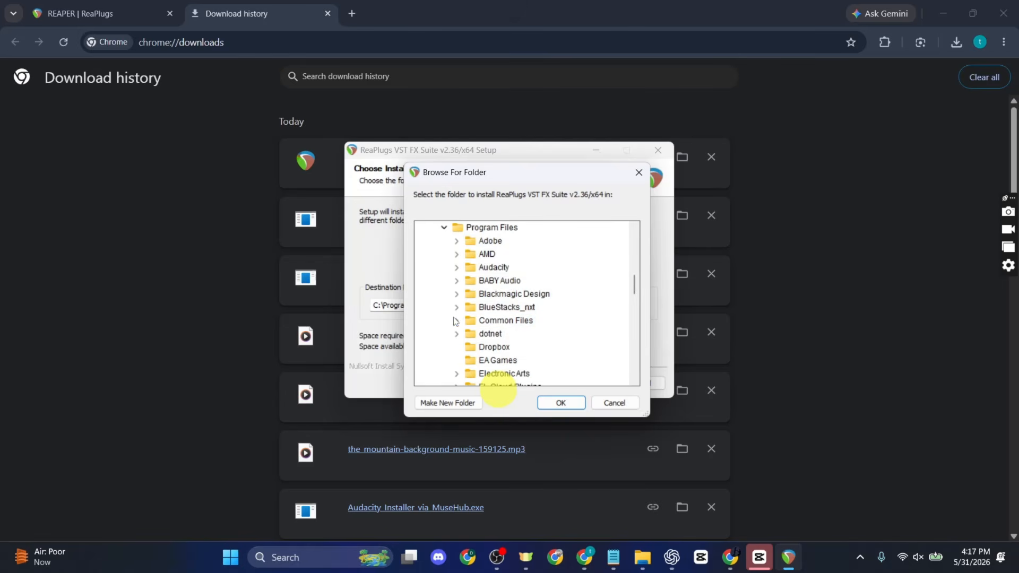
{"action": "left_click", "coordinate": [454, 321]}
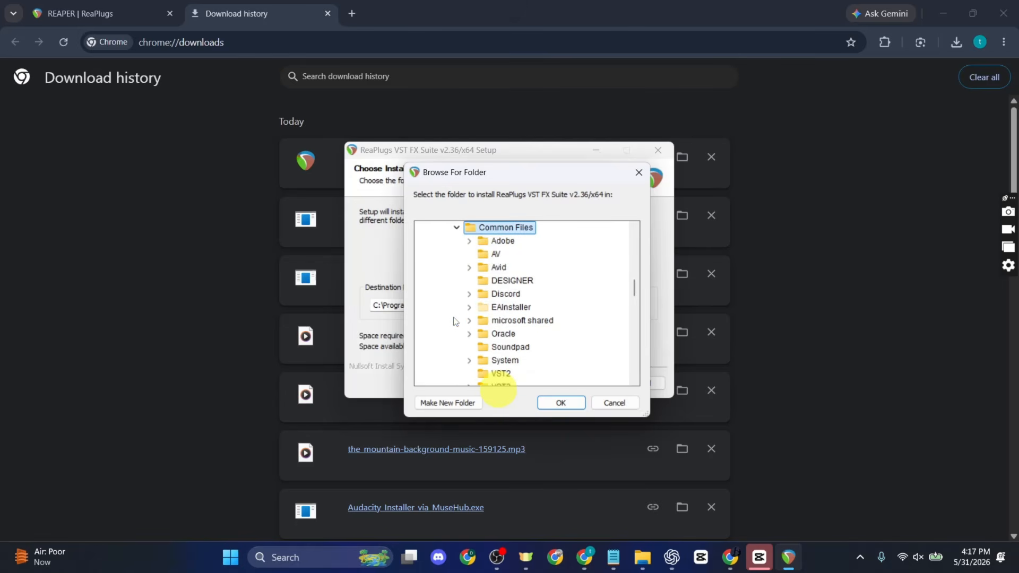
- Make a new folder inside Common Files and name it VST2
{"action": "left_click", "coordinate": [460, 404]}
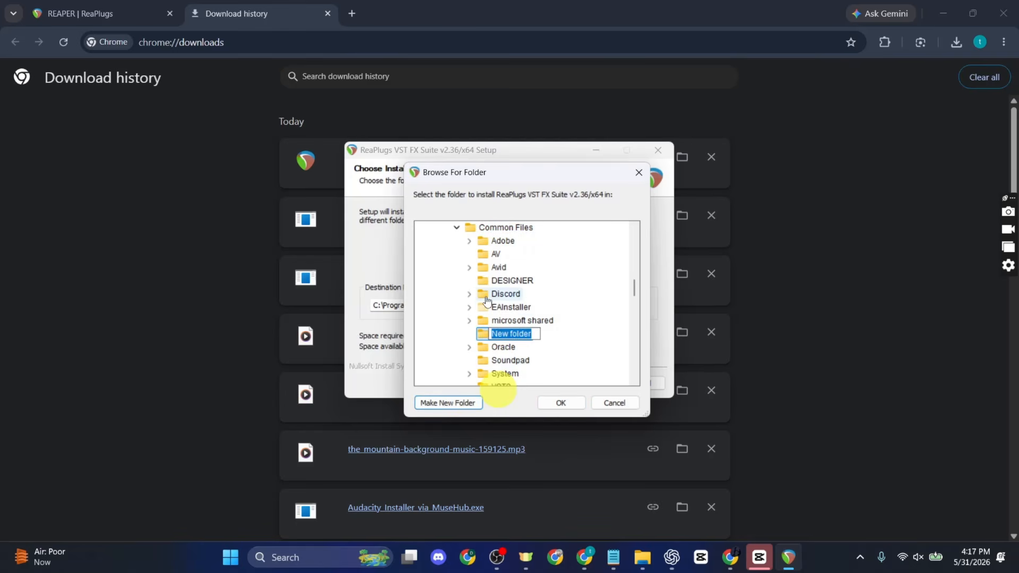
{"action": "type", "text": "VST2"}
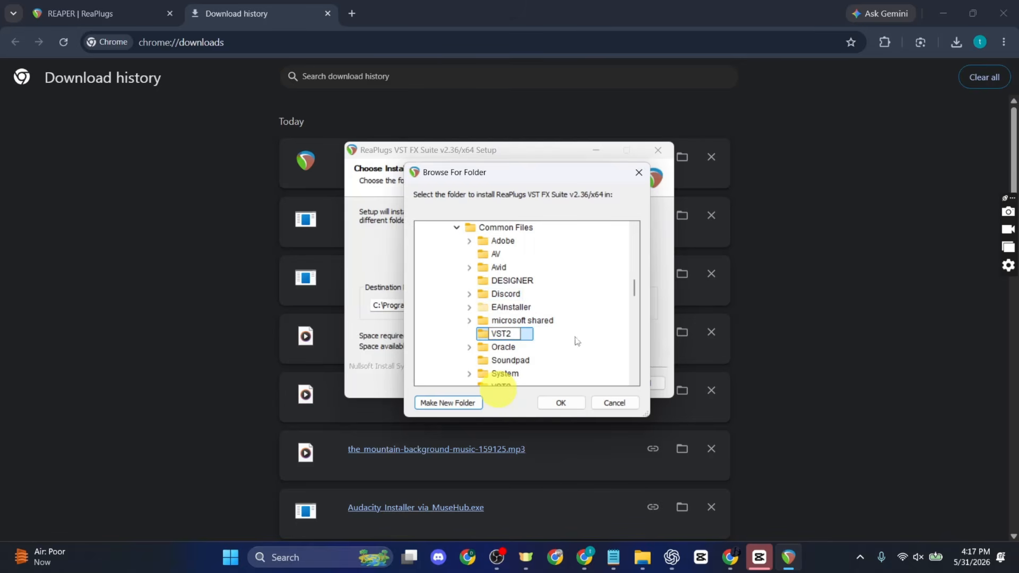
{"action": "key", "text": "Return"}
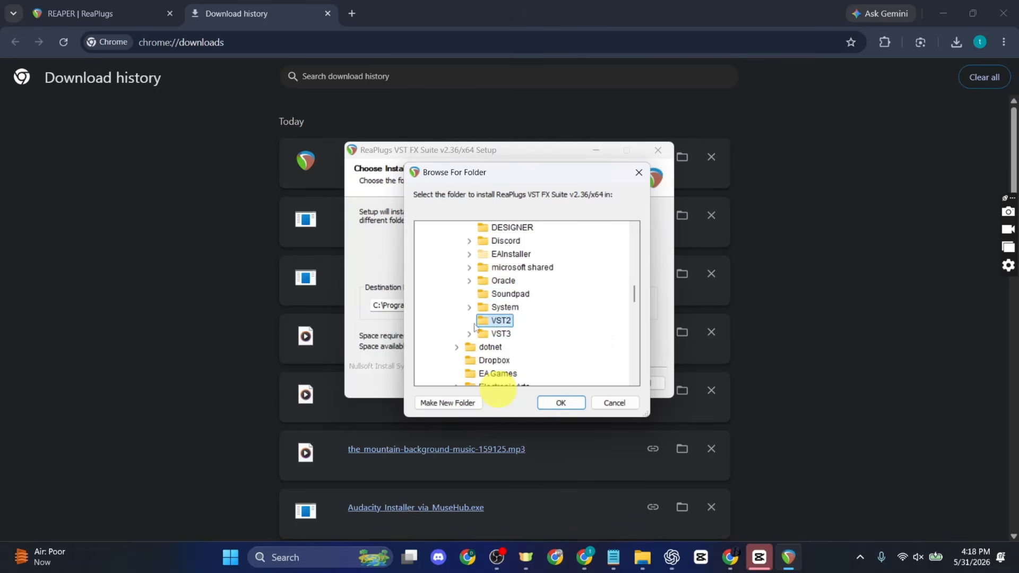
- Accept the VST2 folder as the install destination and install ReaPlugs
{"action": "left_click", "coordinate": [559, 403]}
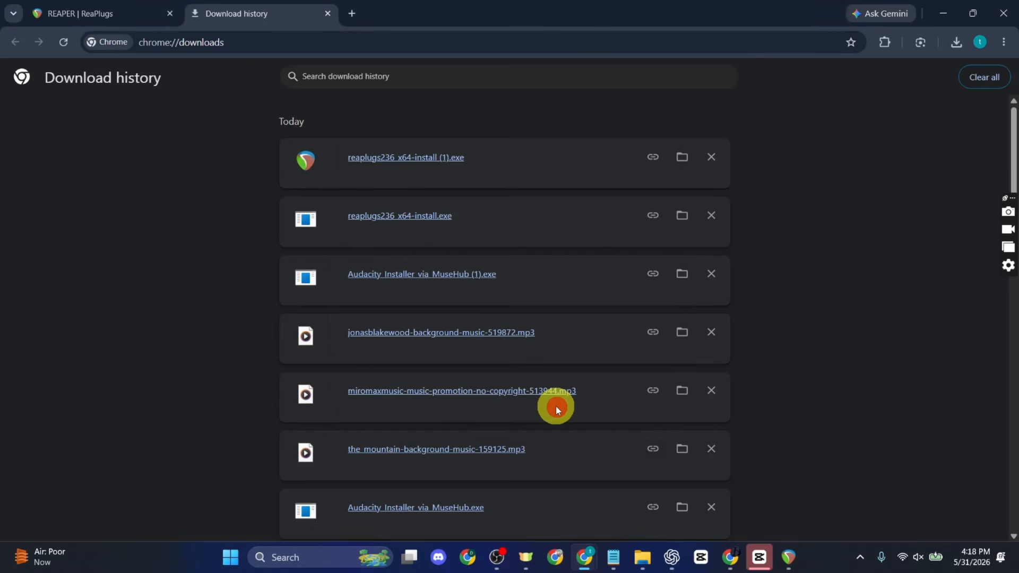
{"action": "left_click", "coordinate": [789, 557]}
{"action": "left_click", "coordinate": [595, 386]}
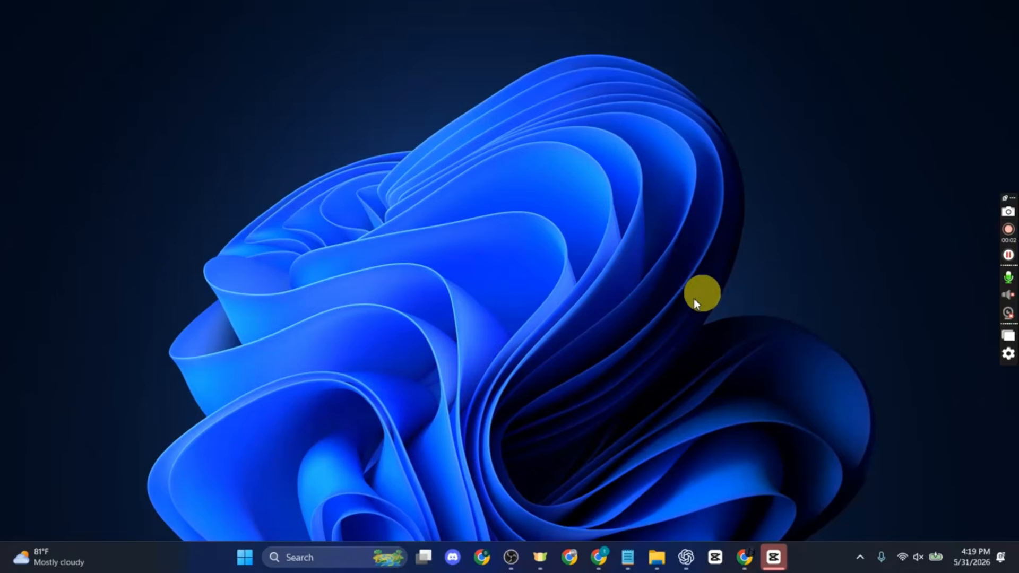
- Switch to OBS and add a VST 2.x Plug-in filter to Mic/Aux under its default name
{"action": "left_click", "coordinate": [511, 558]}
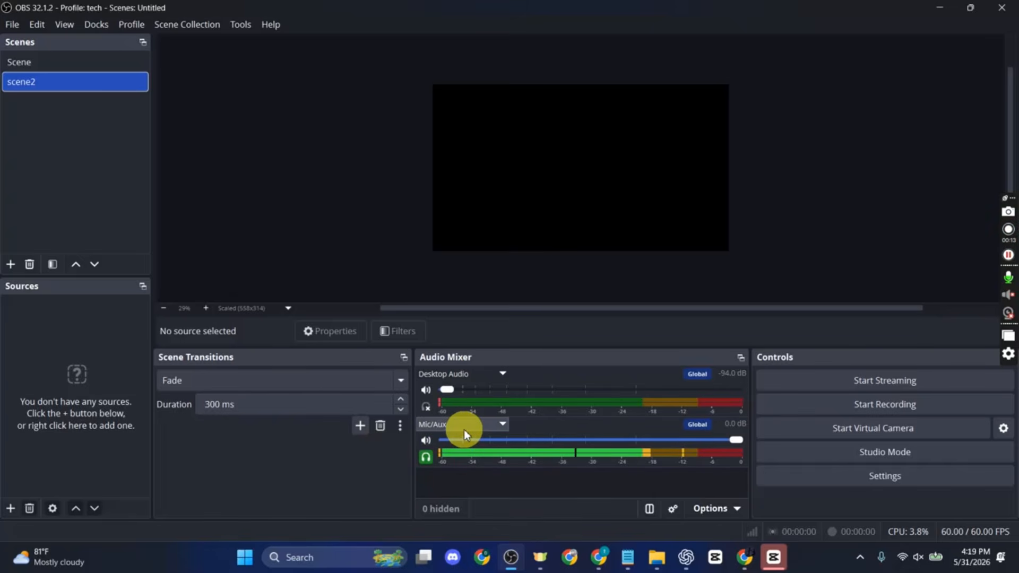
{"action": "right_click", "coordinate": [464, 429]}
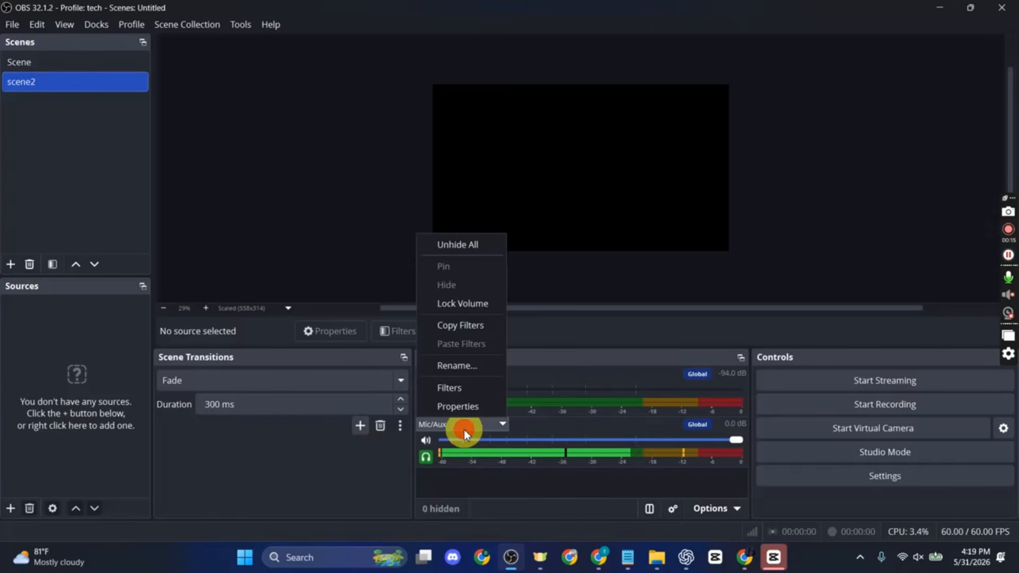
{"action": "left_click", "coordinate": [463, 390]}
{"action": "left_click", "coordinate": [230, 492]}
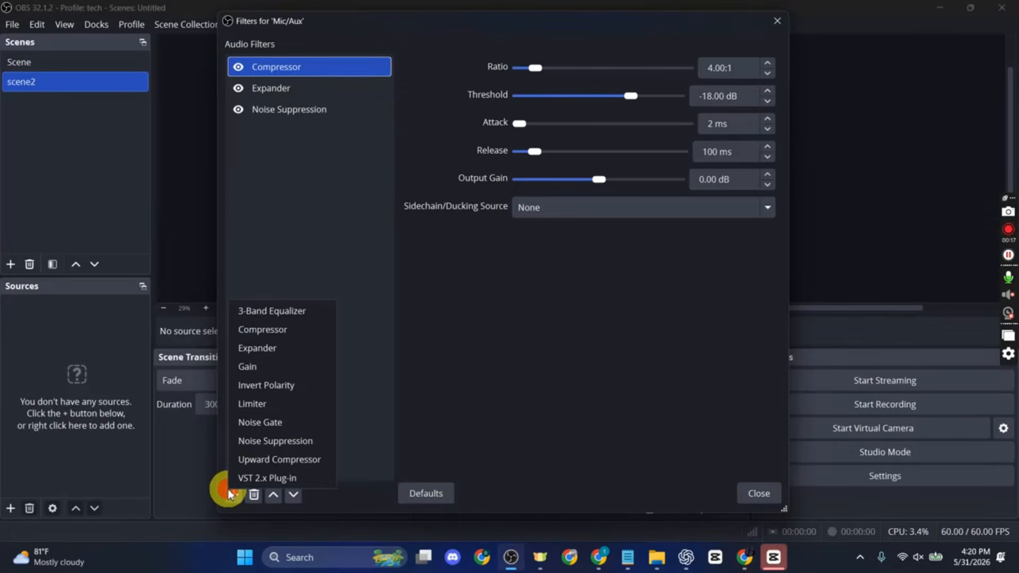
{"action": "left_click", "coordinate": [269, 479]}
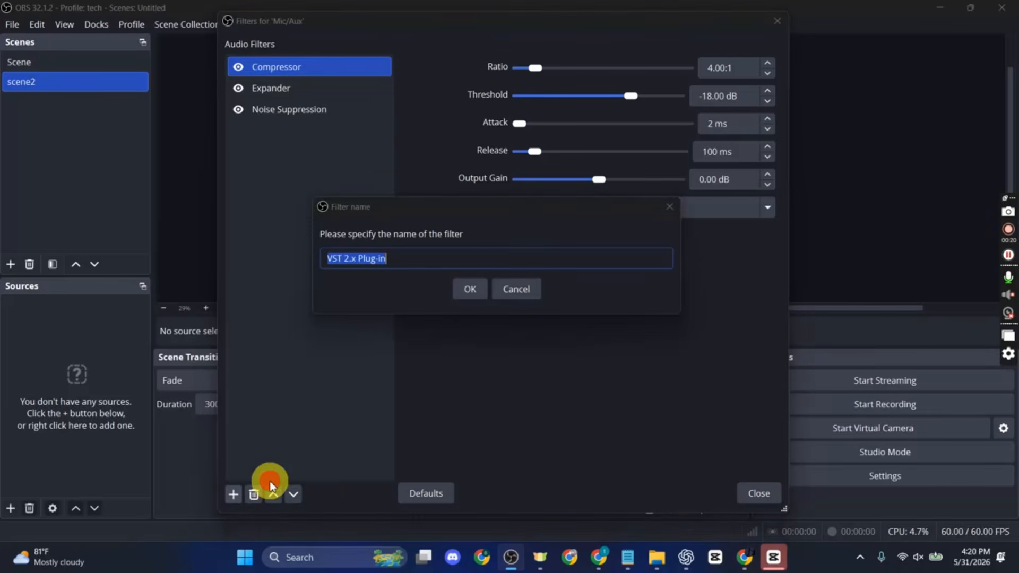
{"action": "left_click", "coordinate": [472, 291]}
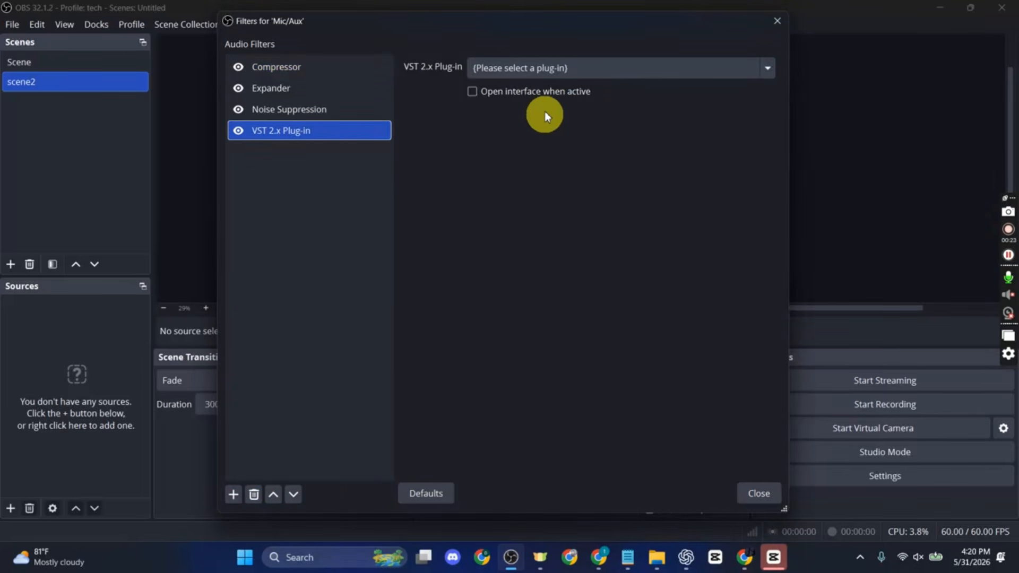
- Load reaeq-standalone in the VST 2.x Plug-in filter and open its plug-in interface
{"action": "left_click", "coordinate": [529, 73]}
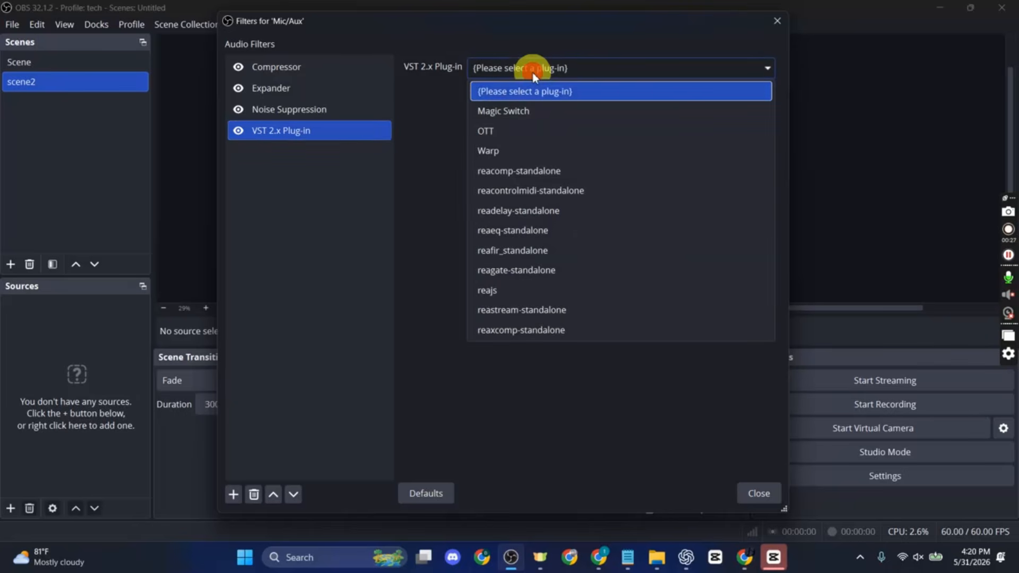
{"action": "left_click", "coordinate": [528, 230]}
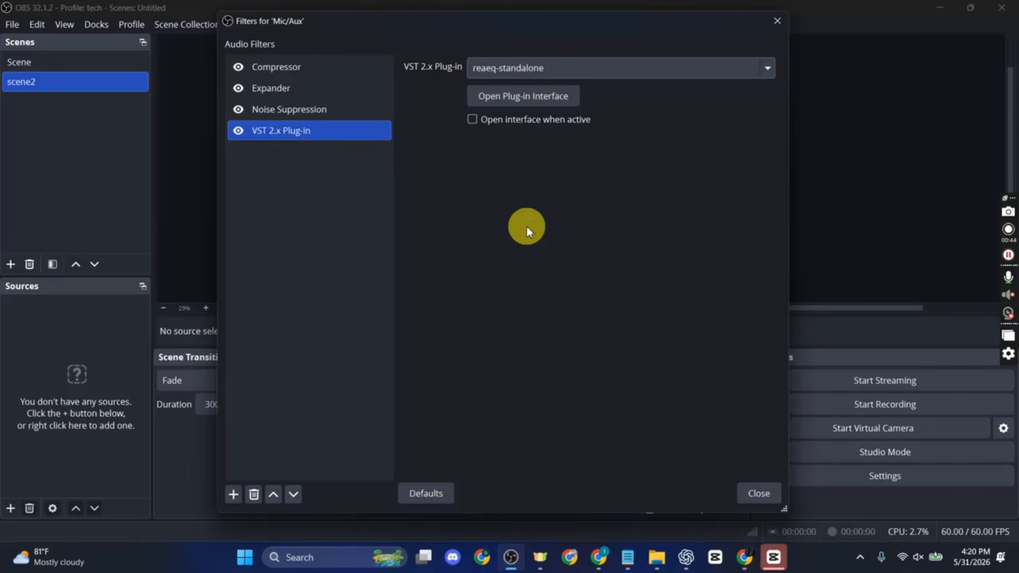
{"action": "left_click", "coordinate": [556, 98]}
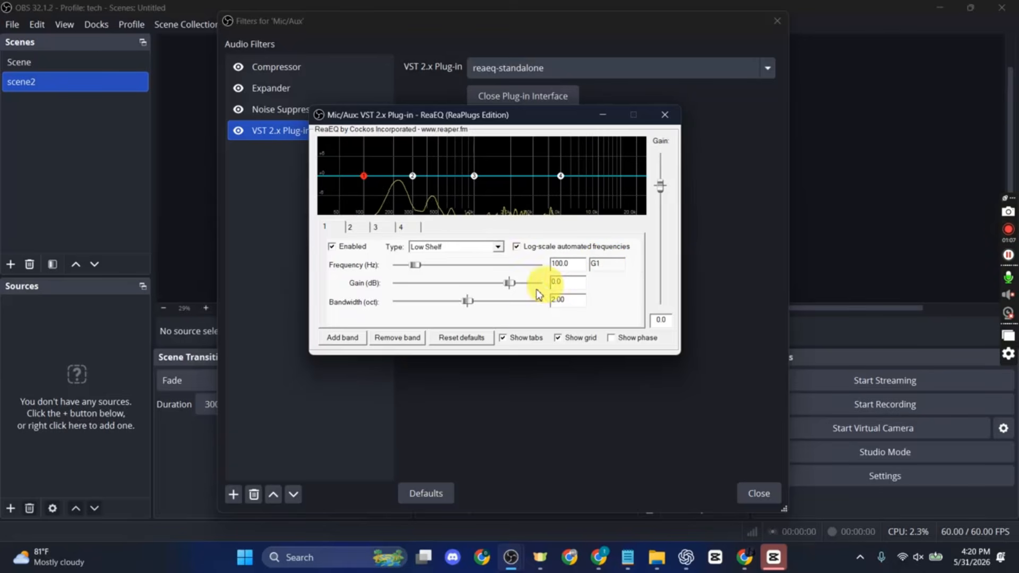
- Move ReaEQ band 2 below band 1 with a strong boost, and raise high shelf band 4 to about 7.3 dB at 7098 Hz
{"action": "mouse_move", "coordinate": [412, 179]}
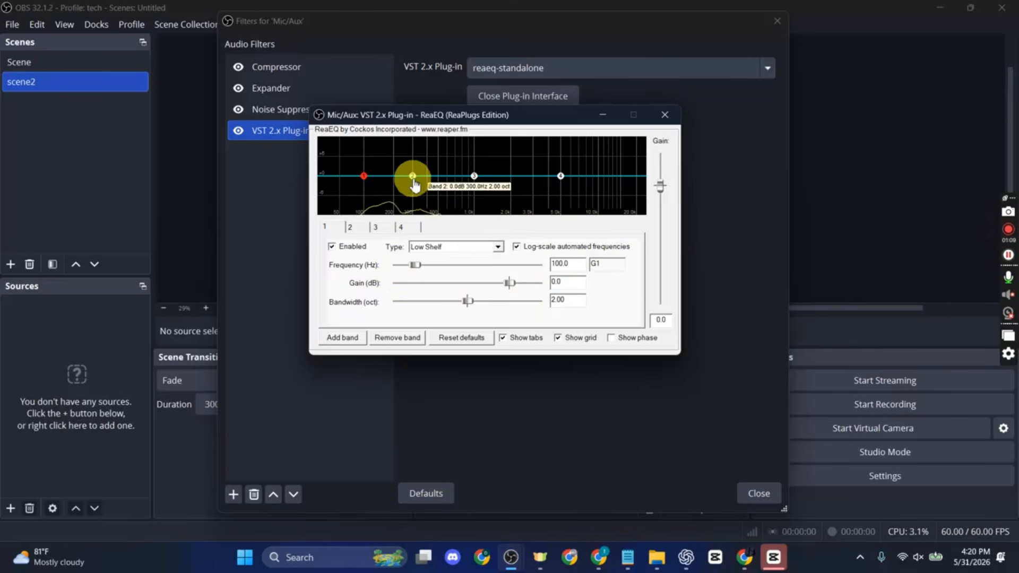
{"action": "left_click_drag", "start_coordinate": [413, 179], "coordinate": [351, 149]}
{"action": "left_click", "coordinate": [561, 176]}
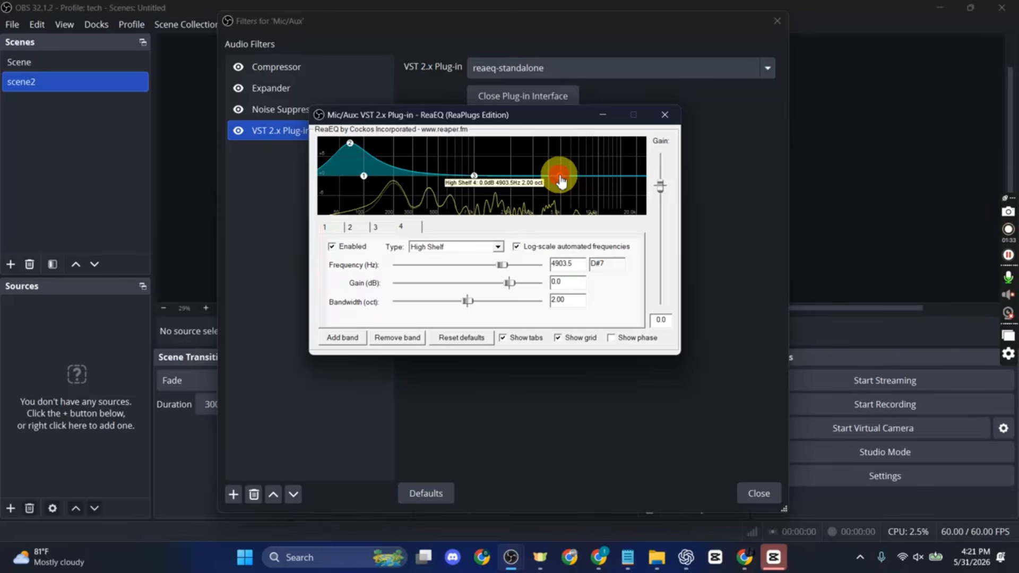
{"action": "left_click_drag", "start_coordinate": [564, 180], "coordinate": [580, 152]}
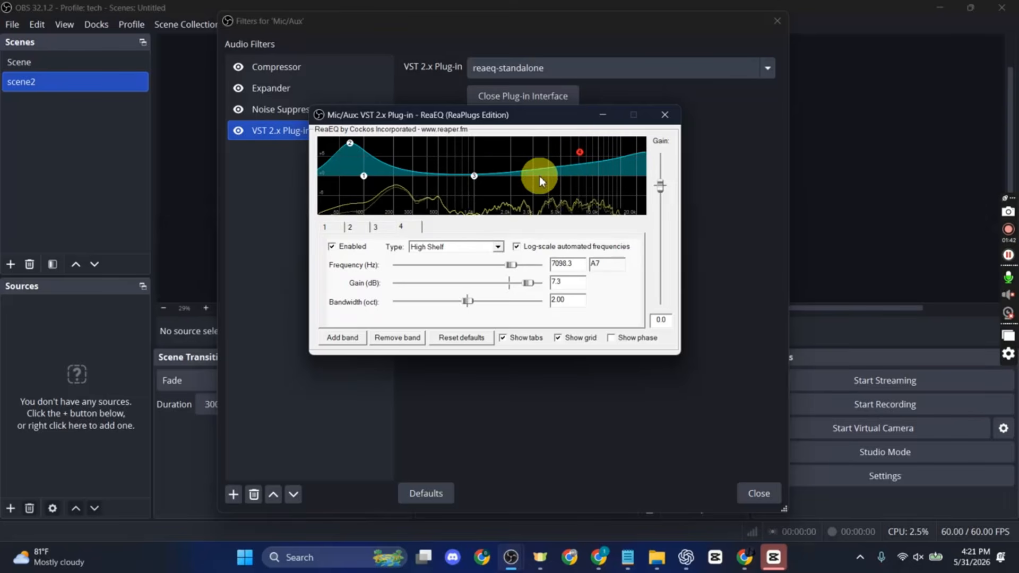
- Reset all ReaEQ bands to +0dB, then close the plug-in interface and the Mic/Aux filters
{"action": "right_click", "coordinate": [508, 181]}
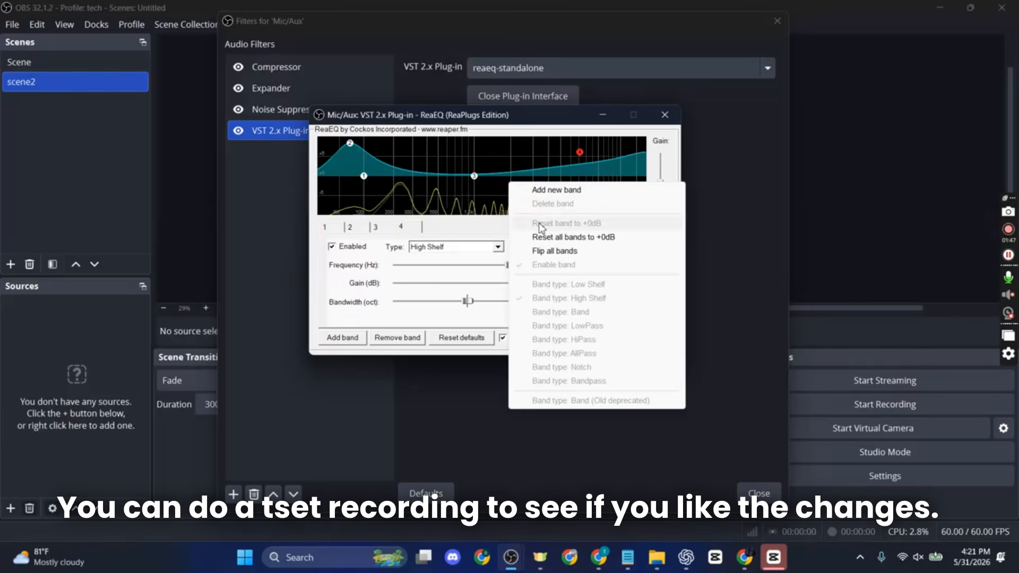
{"action": "left_click", "coordinate": [548, 237]}
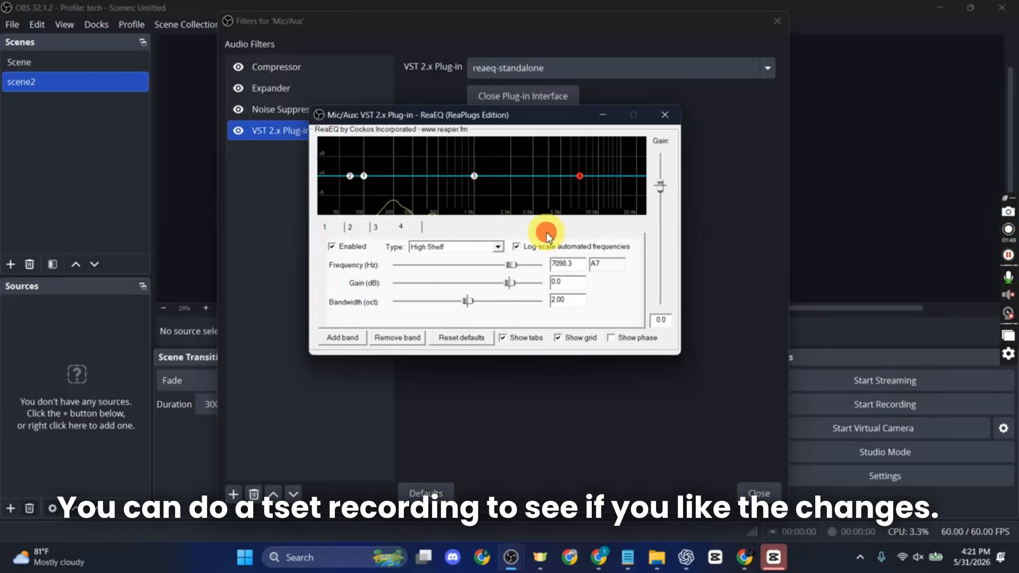
{"action": "left_click", "coordinate": [663, 114]}
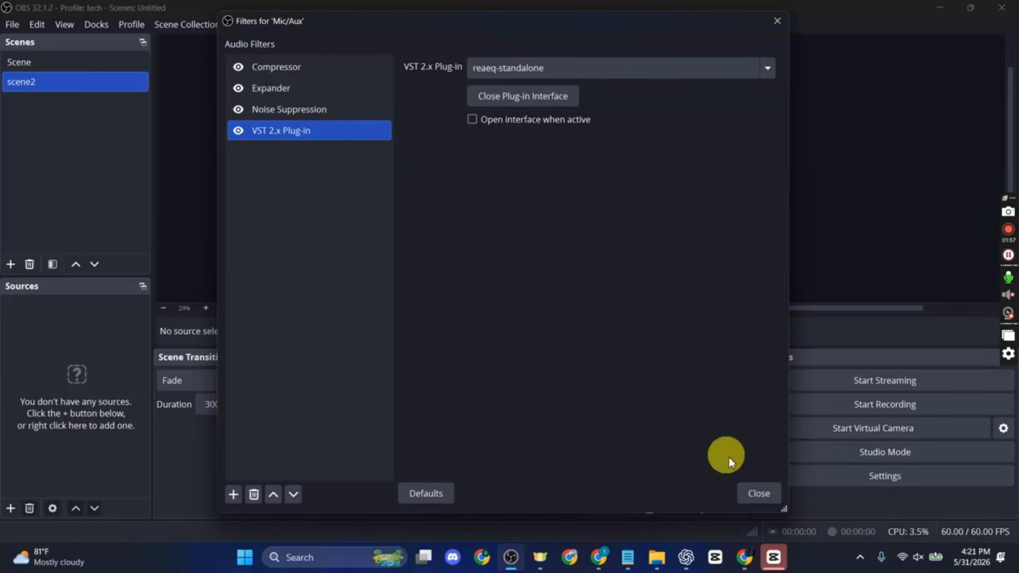
{"action": "left_click", "coordinate": [742, 495]}
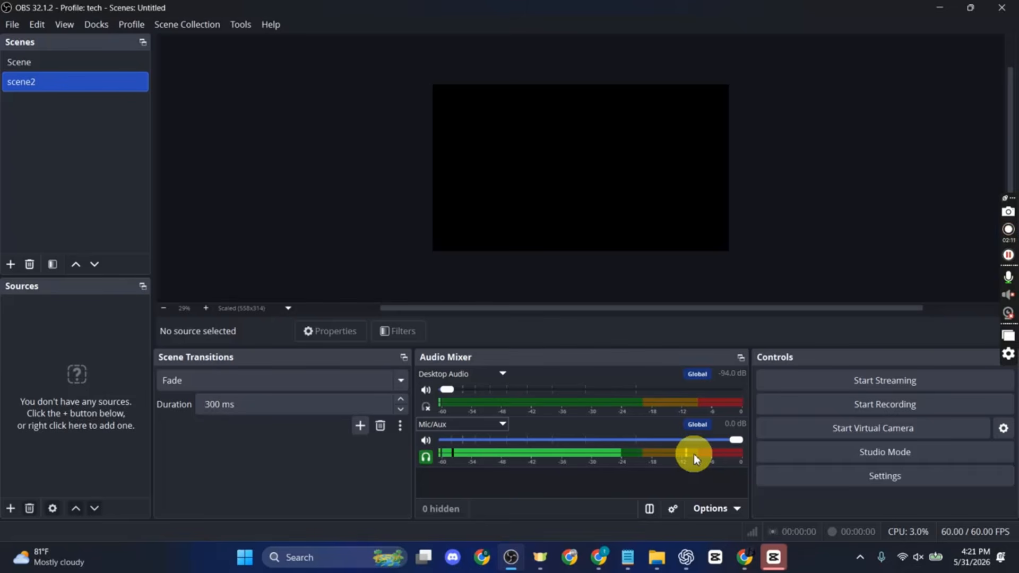